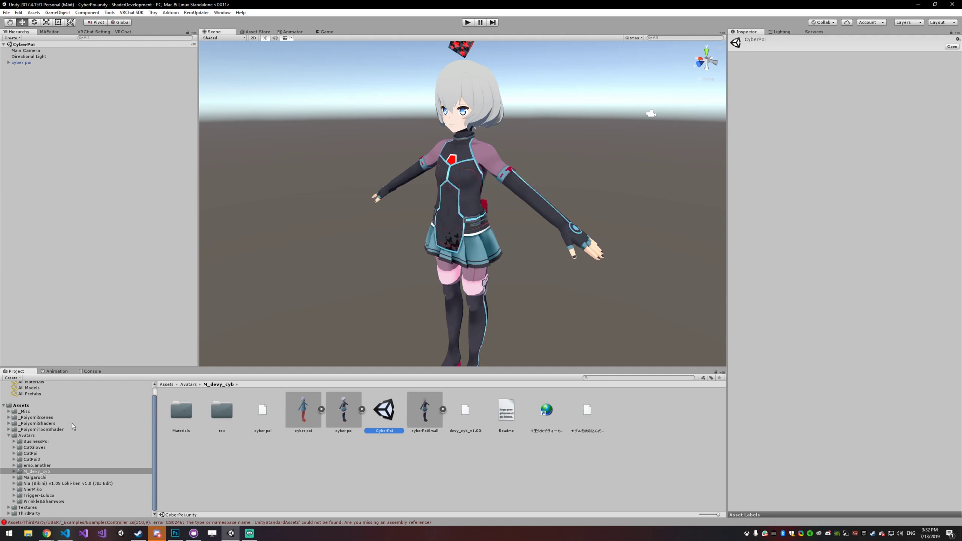
Step: Collapse the Avatars tree and list its folders such as CatPoi, CatPoi2 and N_devy_cyb
click(8, 436)
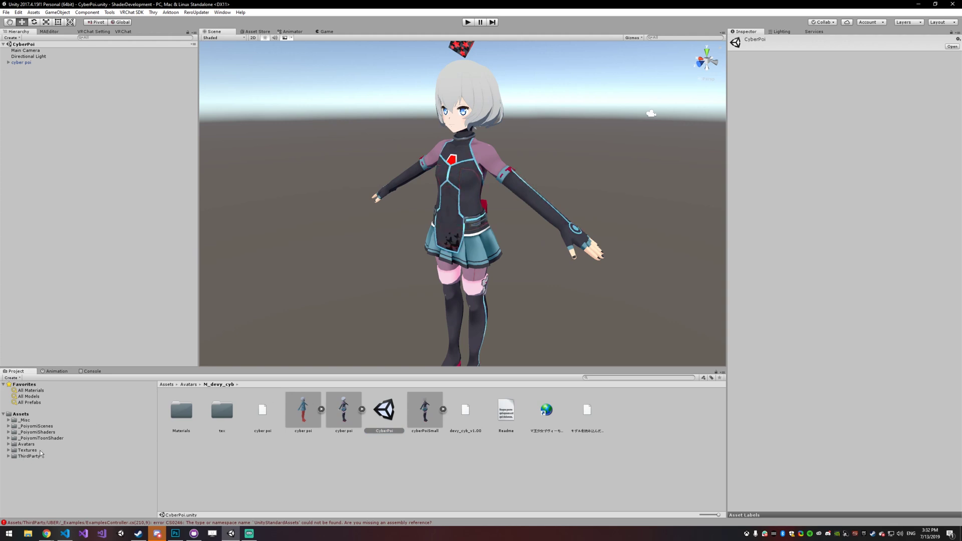
click(74, 444)
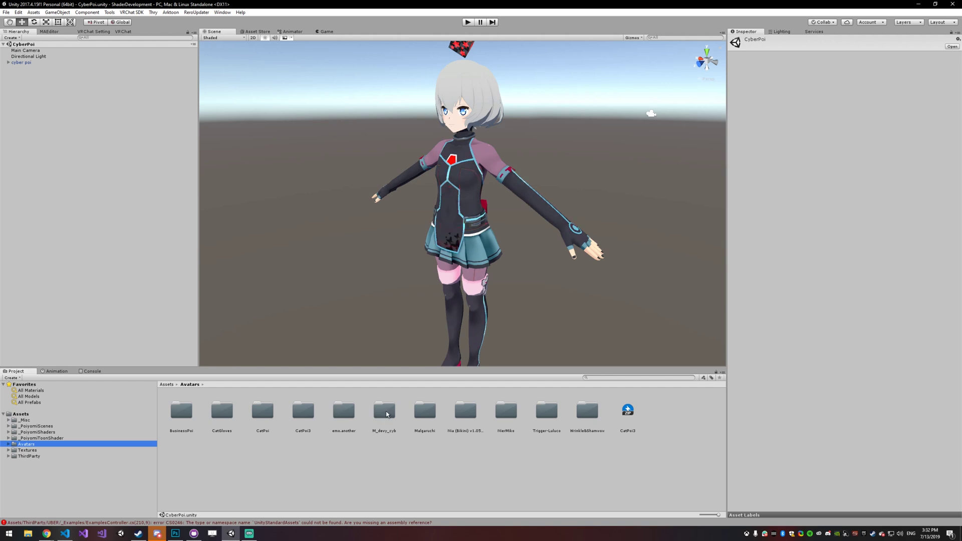
Step: Open the M_devy_cyb avatar folder and inspect its cyber poi models and CyberPoi scene
double_click(394, 421)
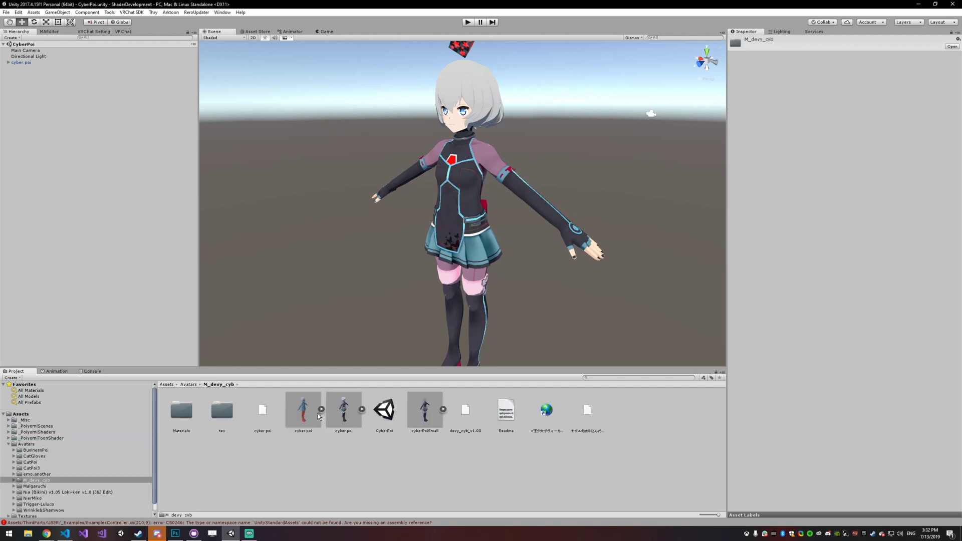
click(344, 410)
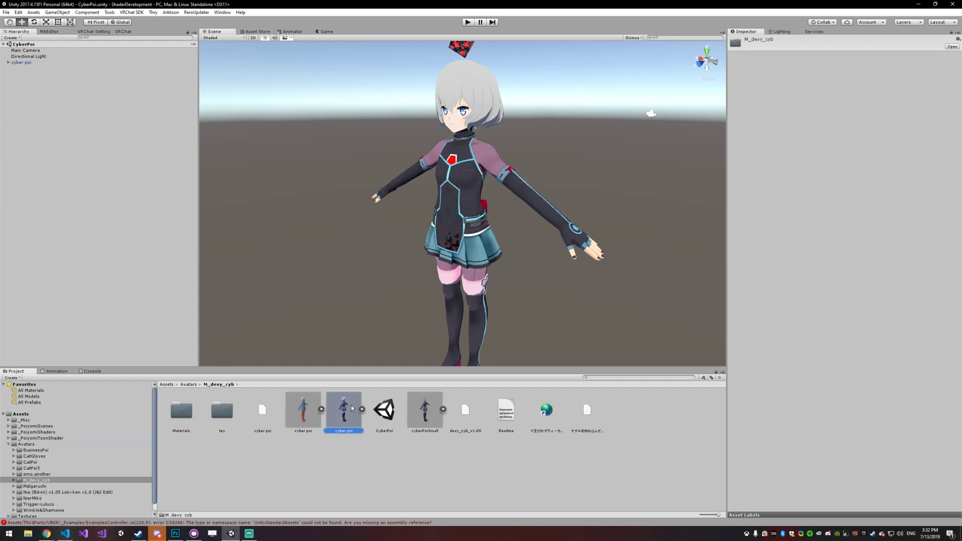
click(311, 407)
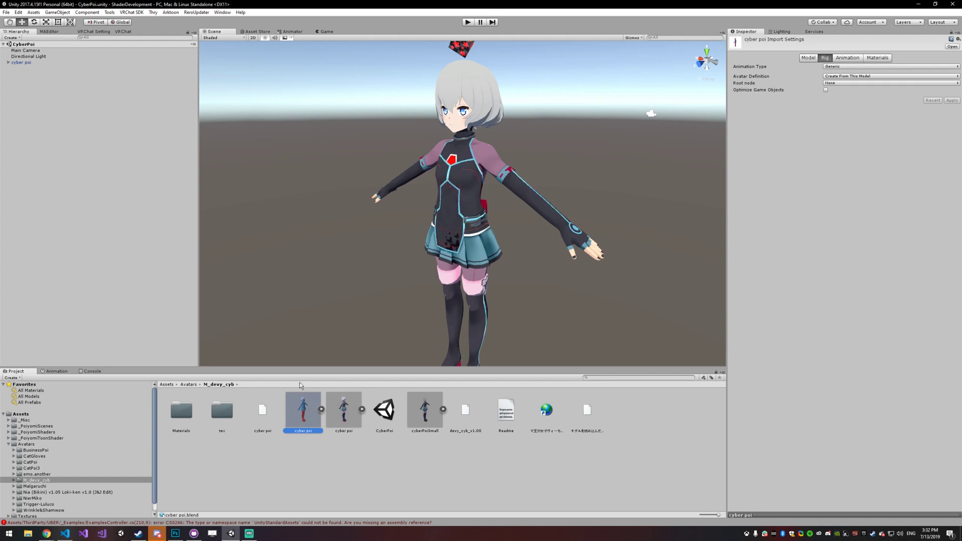
click(387, 412)
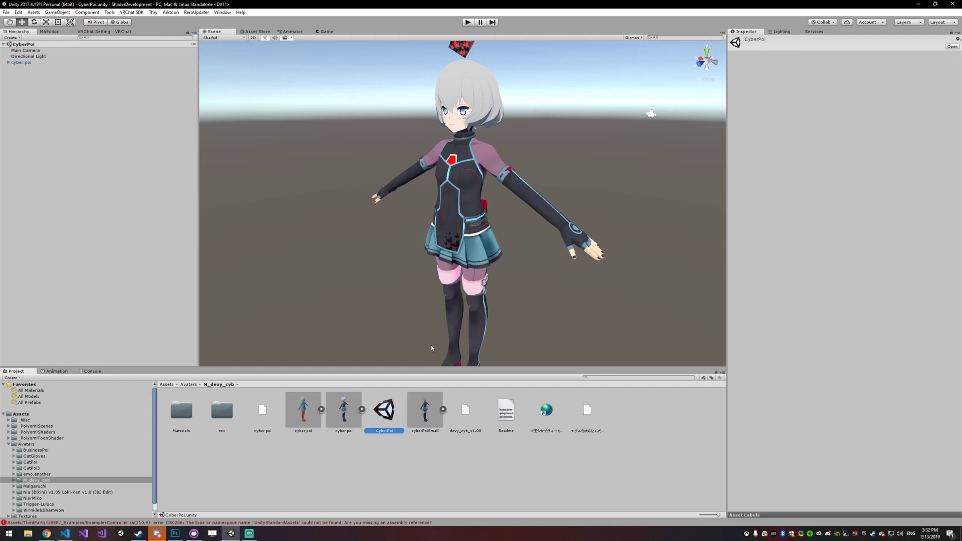
Step: Open the avatar's Materials folder, glance at the tex textures, and return to Materials
double_click(181, 412)
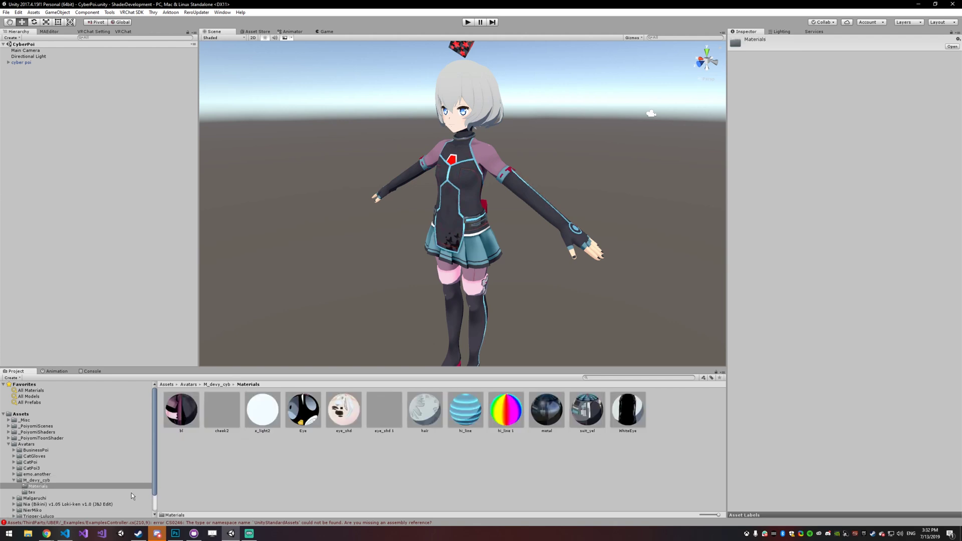
click(45, 493)
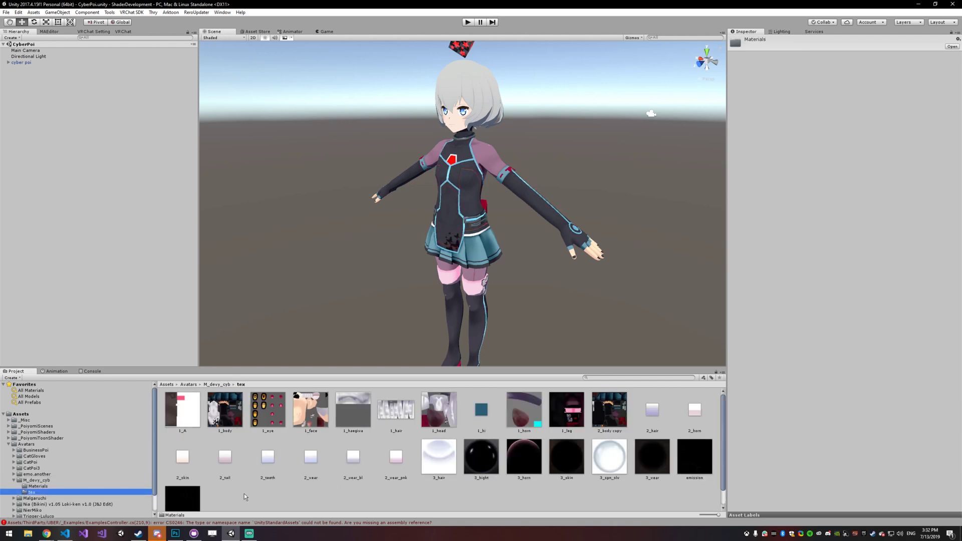
click(100, 485)
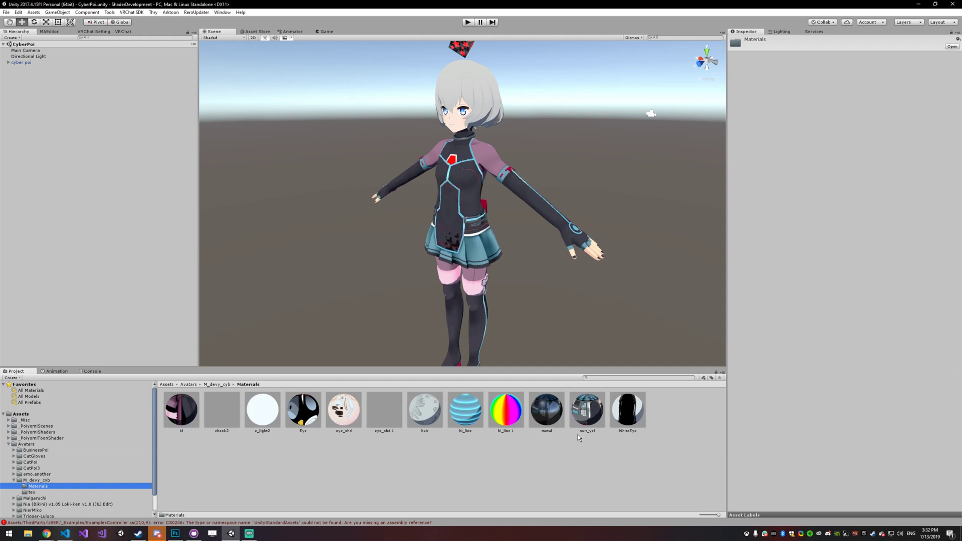
Step: Select all 12 materials from bl to WhiteEye and test red before restoring white FFFFFFFF
click(630, 411)
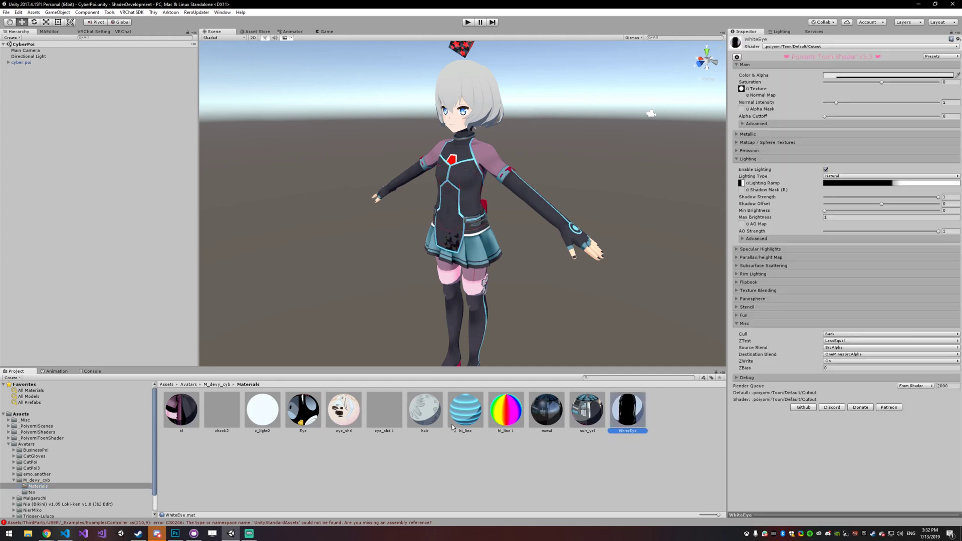
shift+click(176, 414)
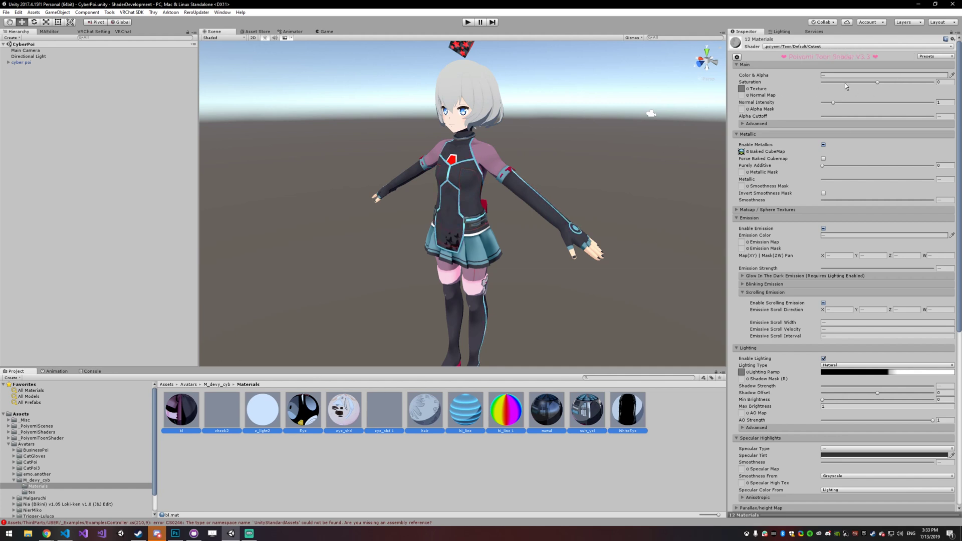
click(839, 75)
drag(527, 268, 314, 162)
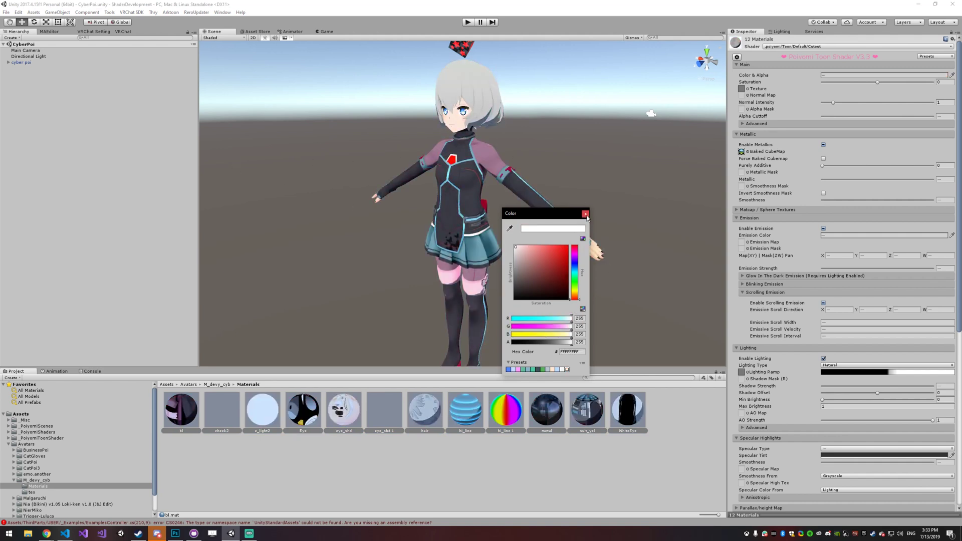
click(586, 214)
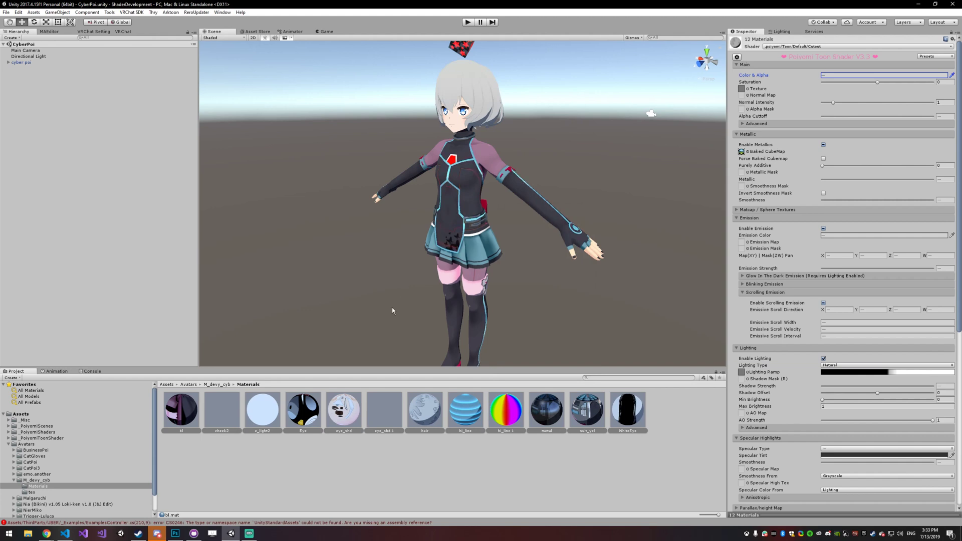
Step: Collapse M_devy_cyb and Avatars, then show the _PoiyomiToonShader folder's contents
click(14, 480)
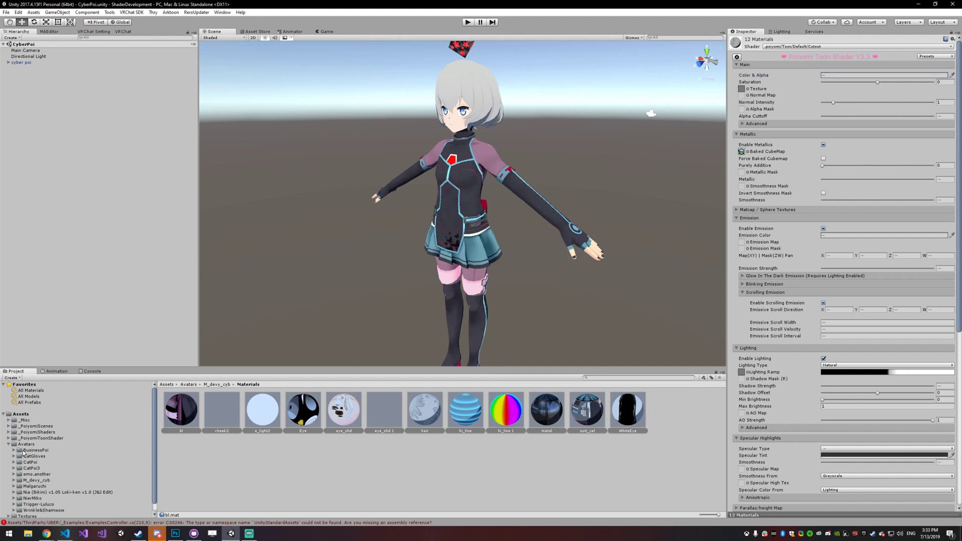
click(8, 444)
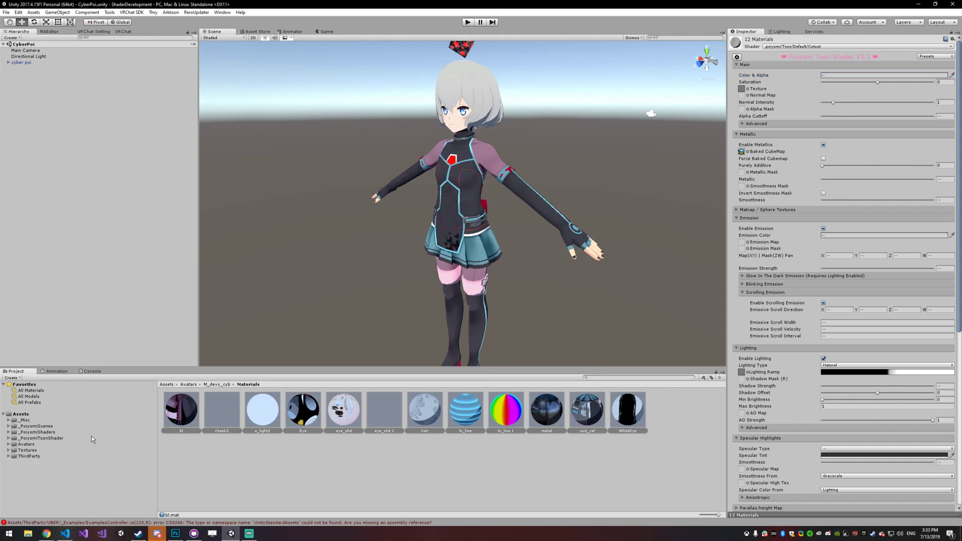
click(47, 438)
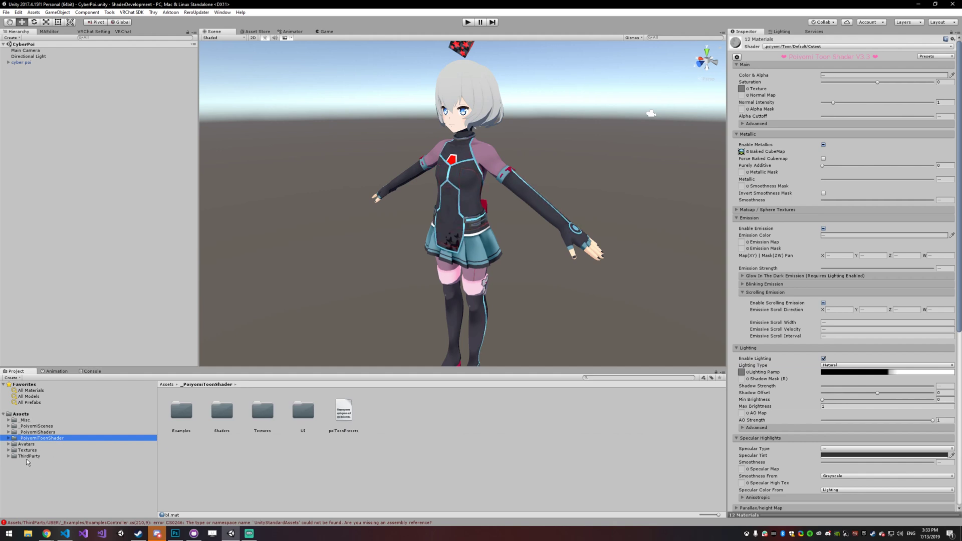
Step: Review the ThirdParty packages, collapse ThirdParty, and show the _PoiyomiShaders folder
click(8, 456)
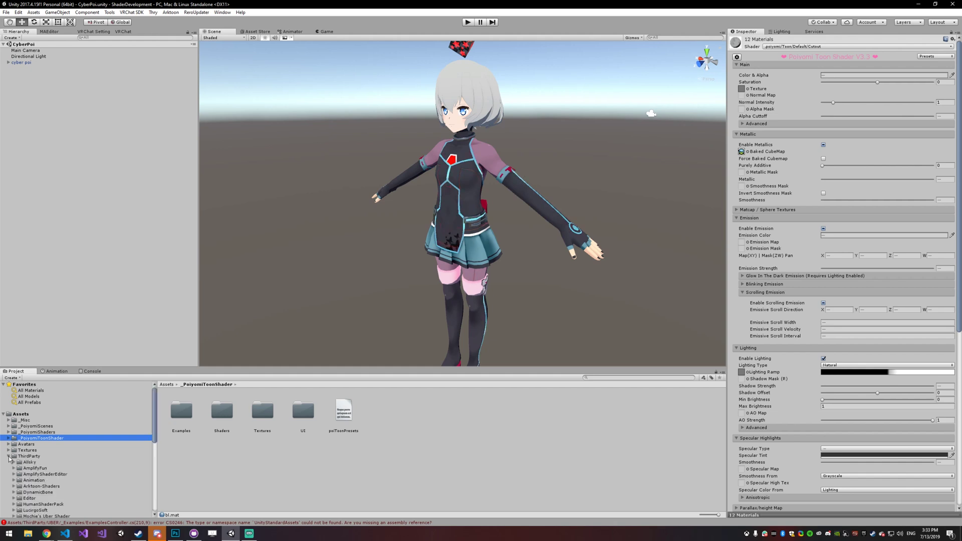
scroll(45, 444, down, 10)
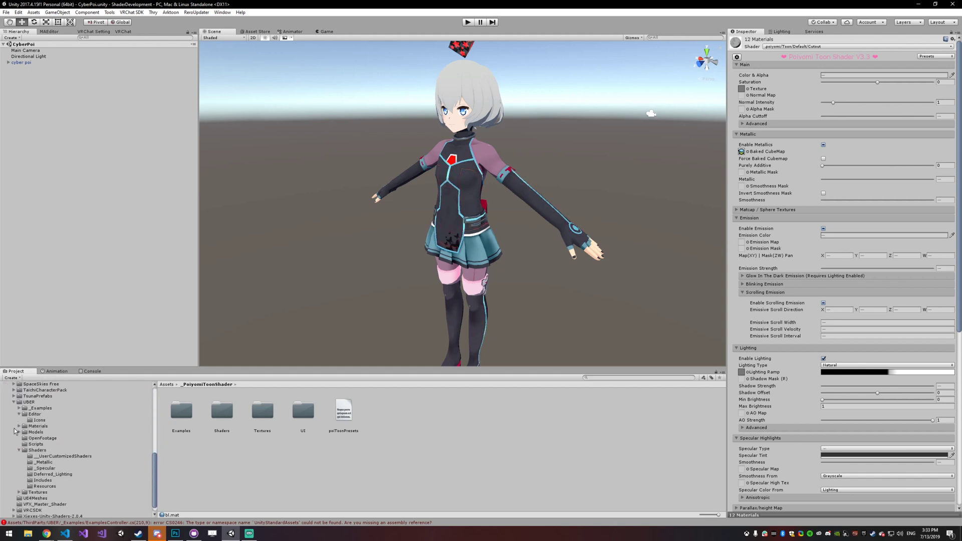
scroll(79, 442, up, 7)
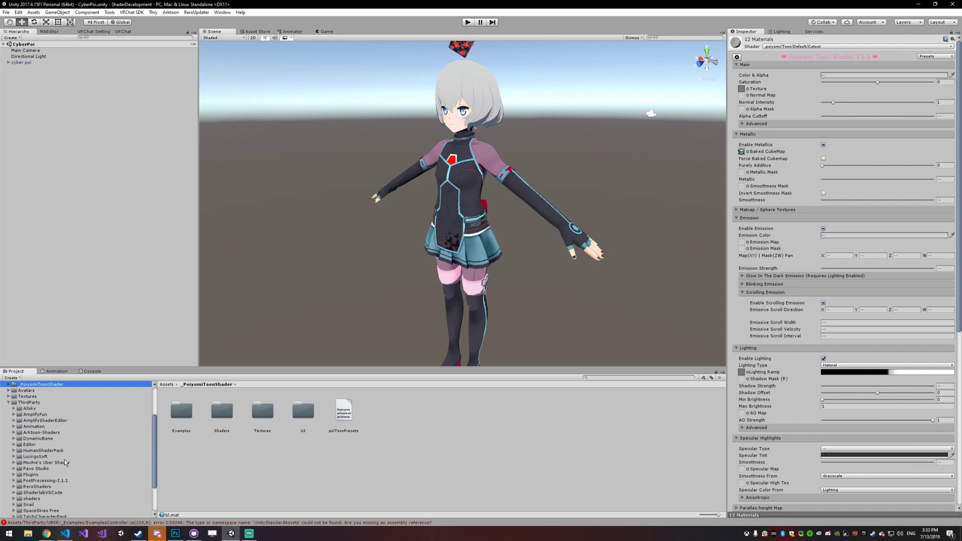
scroll(75, 436, up, 3)
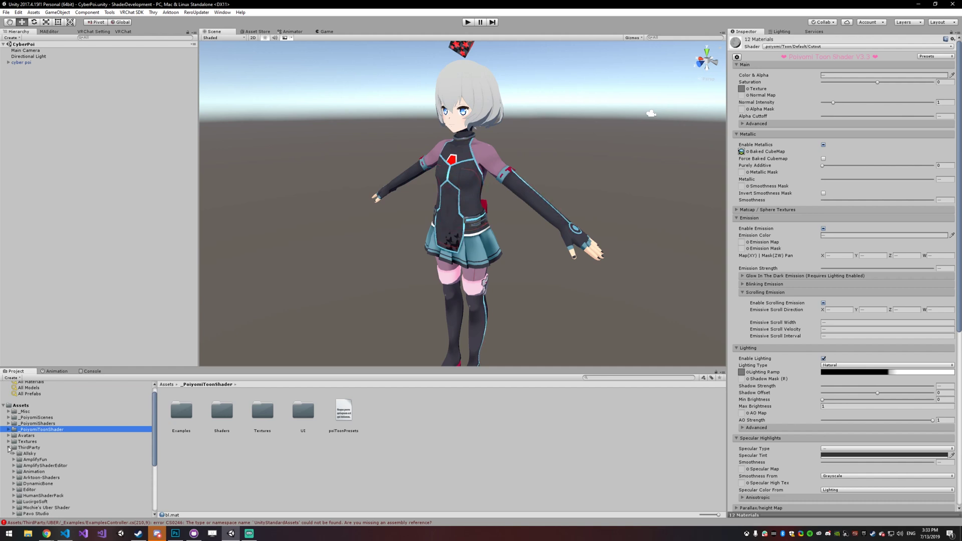
scroll(36, 497, down, 5)
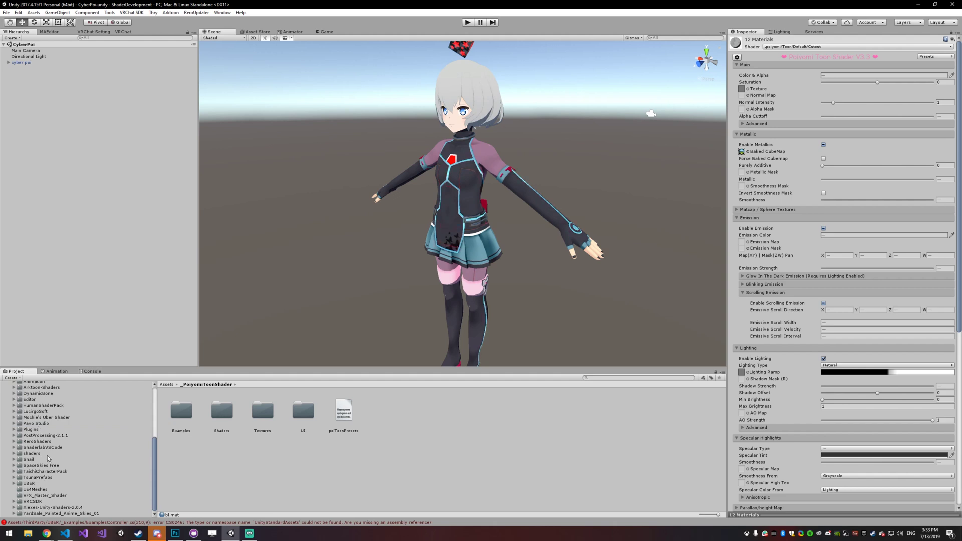
scroll(38, 459, up, 5)
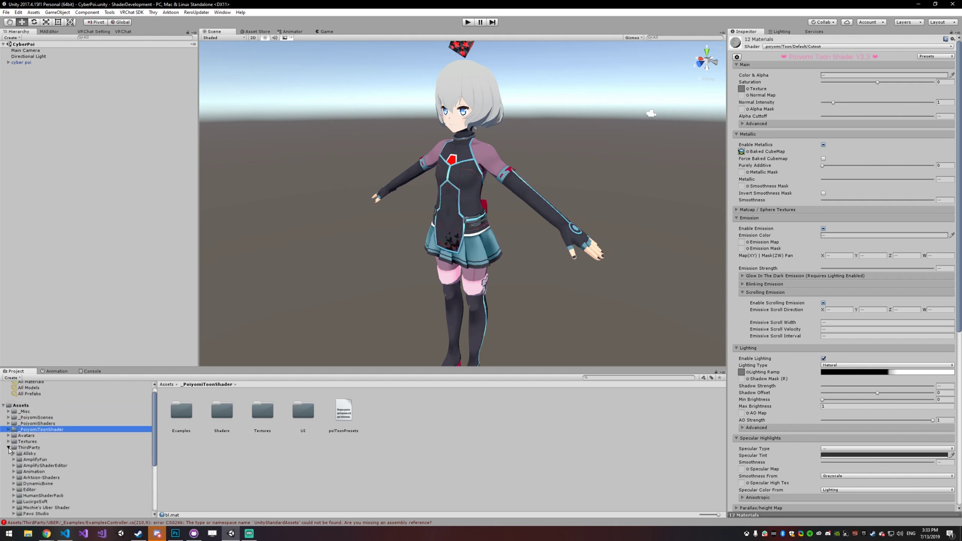
click(9, 448)
click(40, 431)
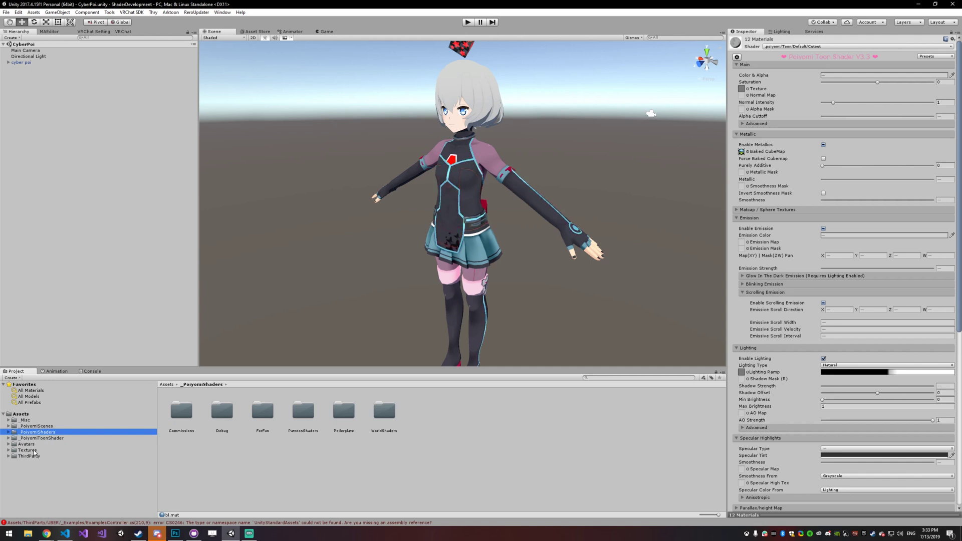
Step: Open Textures > Gradients, scroll to the last RGBA gradient textures, then collapse Textures
click(25, 450)
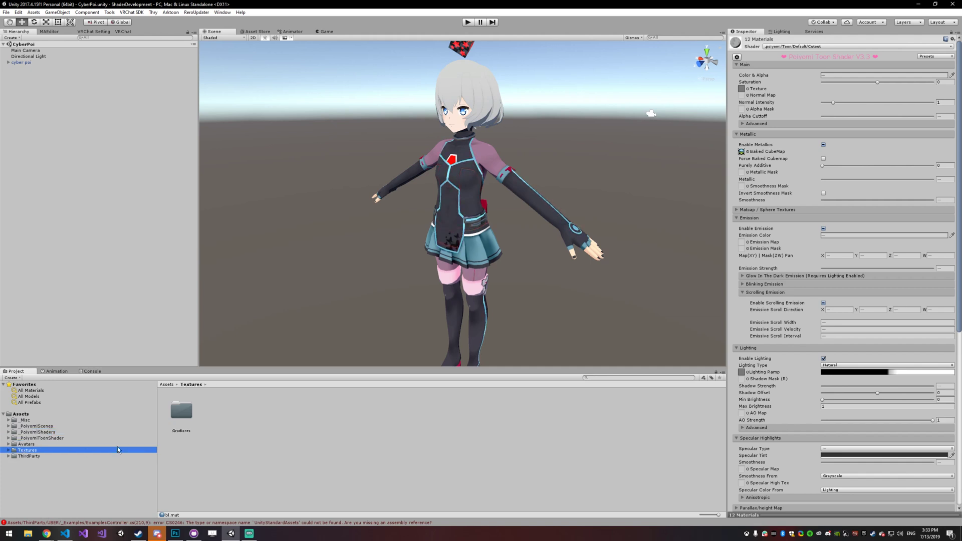
double_click(185, 412)
scroll(401, 430, down, 5)
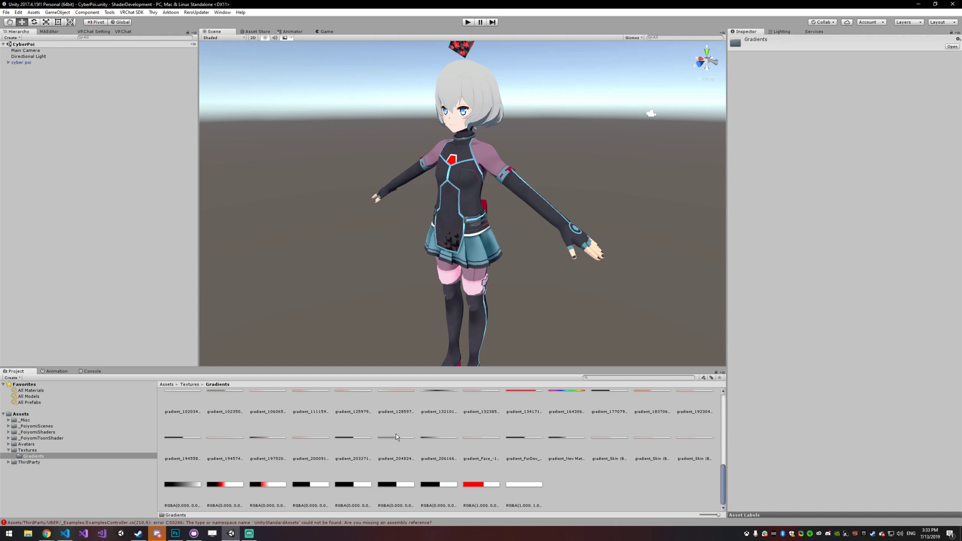
click(26, 450)
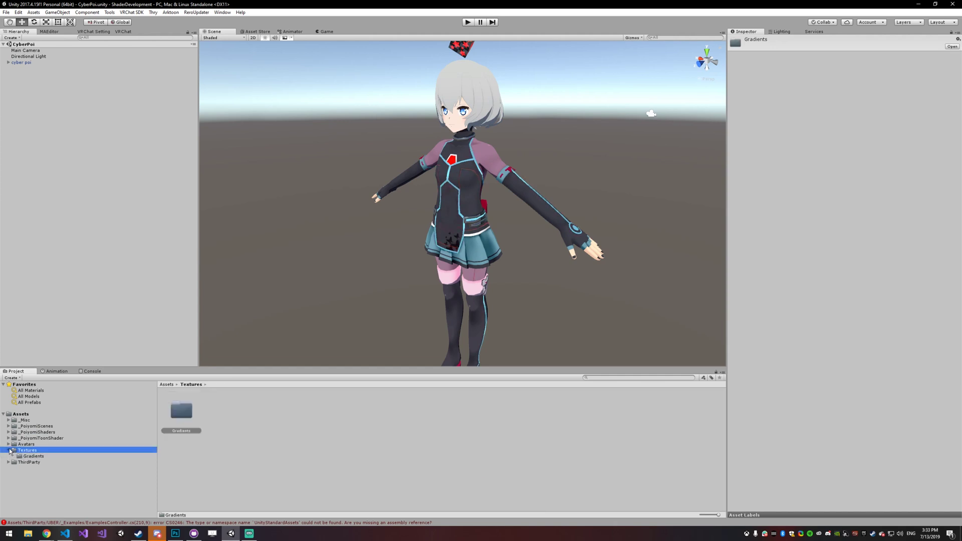
click(32, 457)
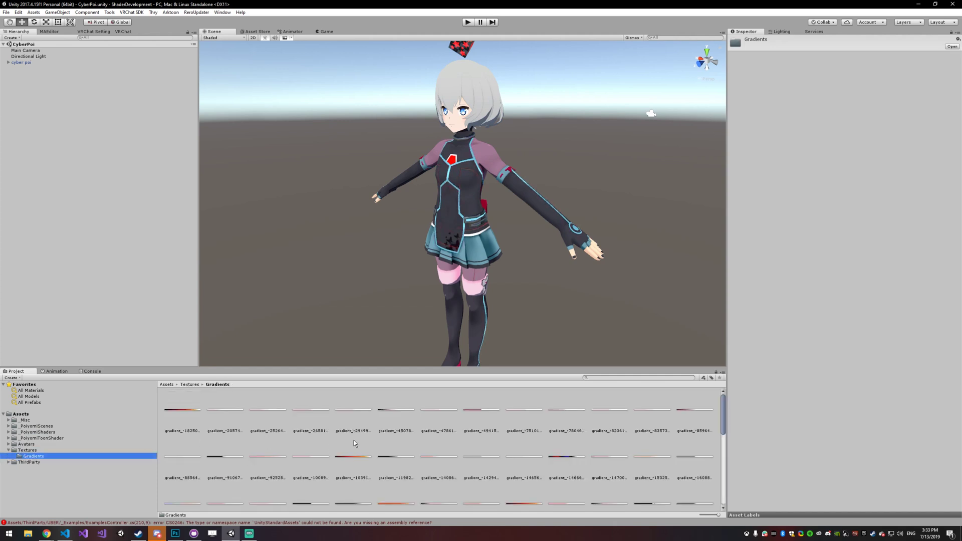
scroll(353, 441, down, 5)
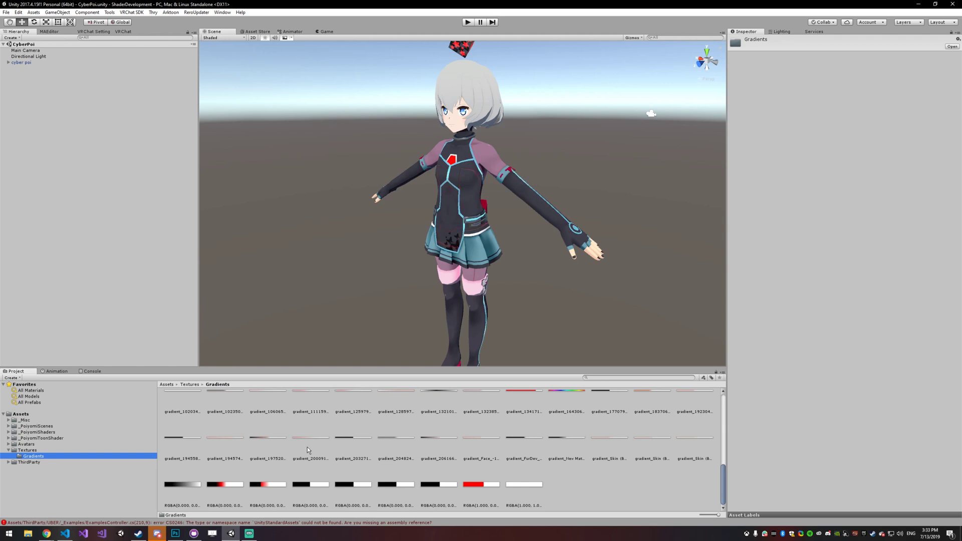
click(9, 450)
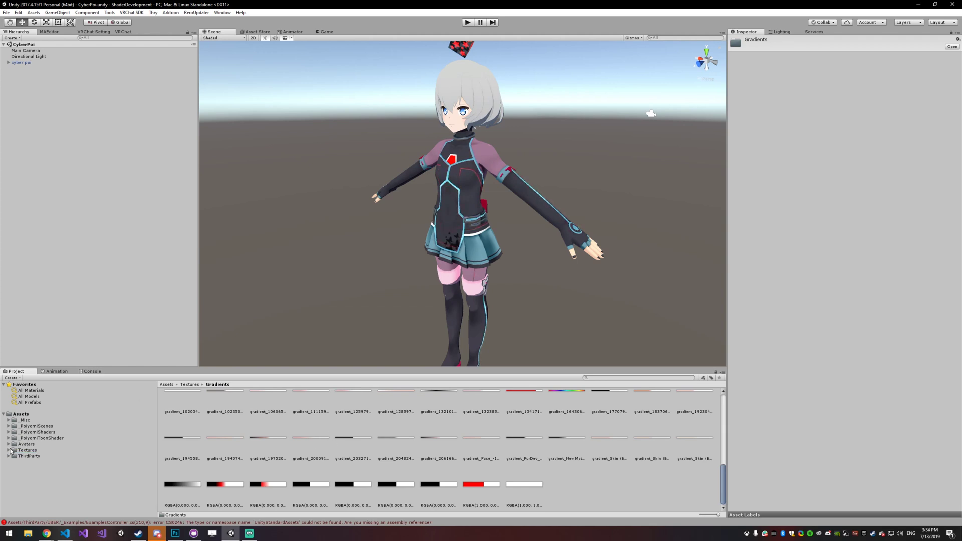
Step: Open WaterWorld.unity from _PoiyomiScenes > DemonstrationWorld and look toward its showcase platforms
click(43, 426)
click(176, 409)
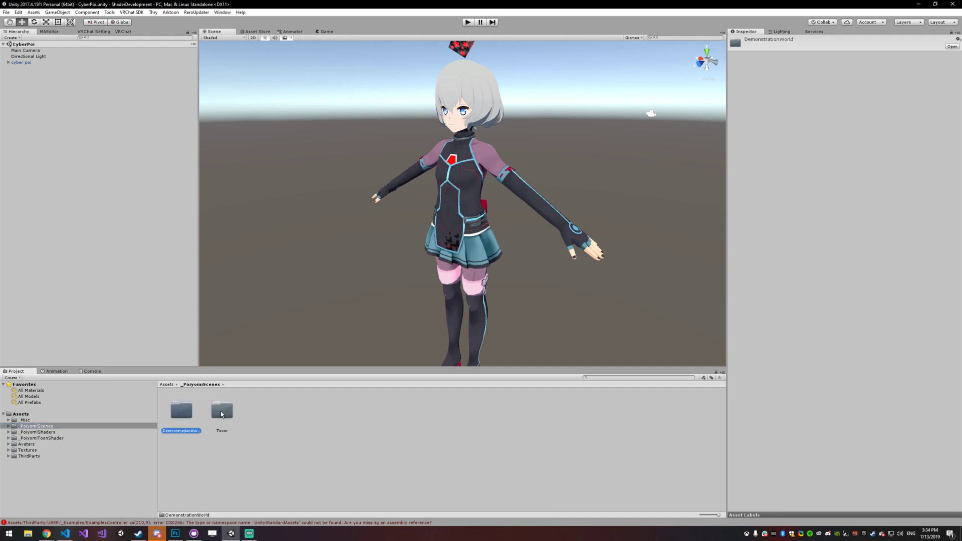
double_click(176, 409)
click(425, 411)
double_click(430, 411)
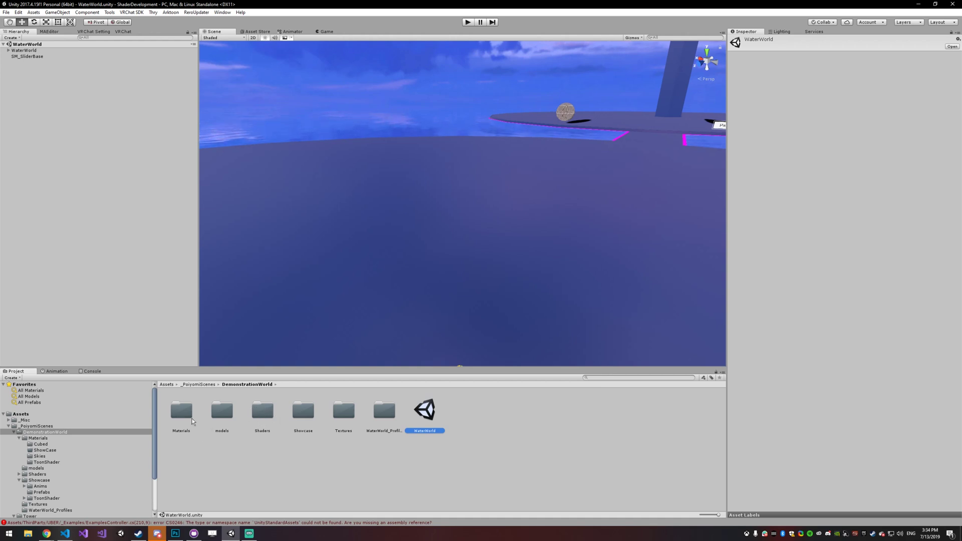
right_drag(577, 301, 476, 293)
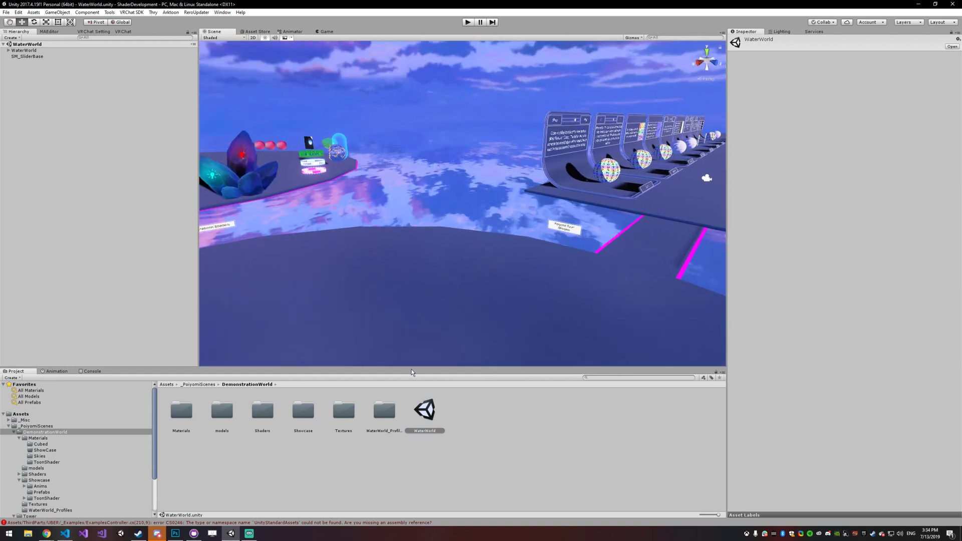
click(9, 426)
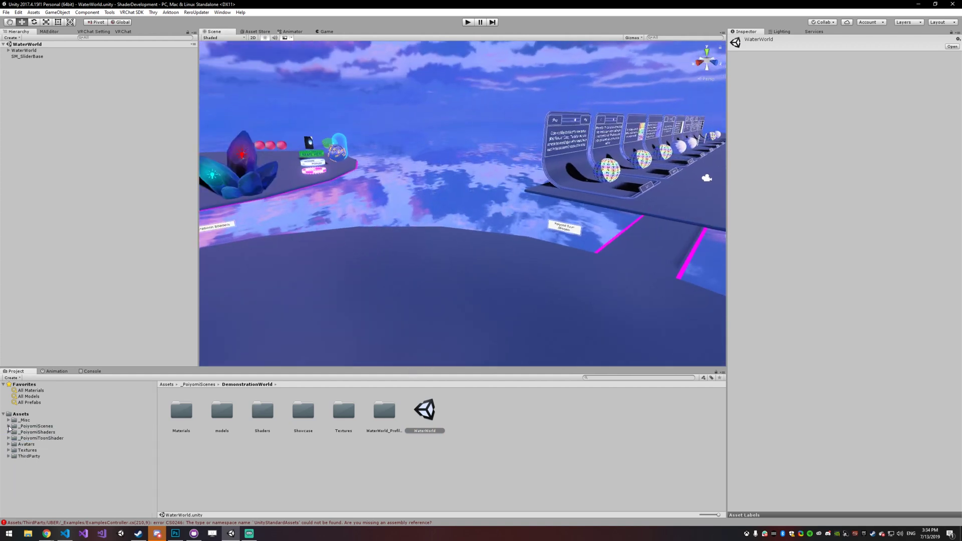
Step: Expand _PoiyomiScenes to check its DemonstrationWorld and Tower subfolders, then collapse it
click(52, 427)
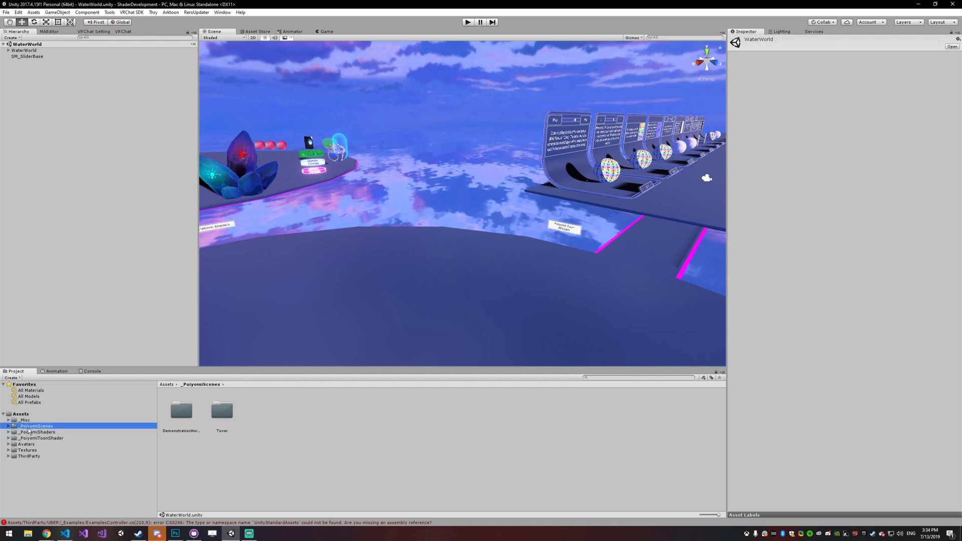
double_click(40, 430)
click(13, 433)
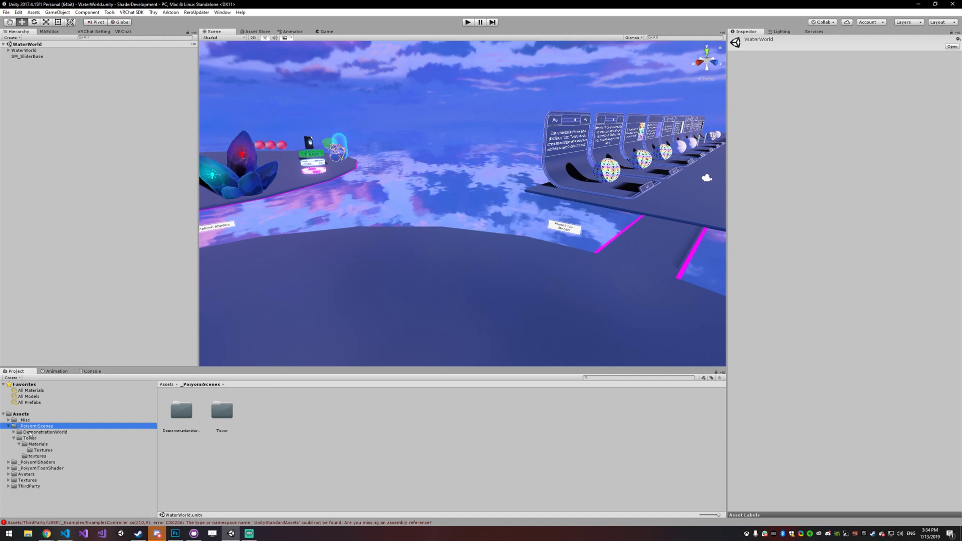
click(14, 438)
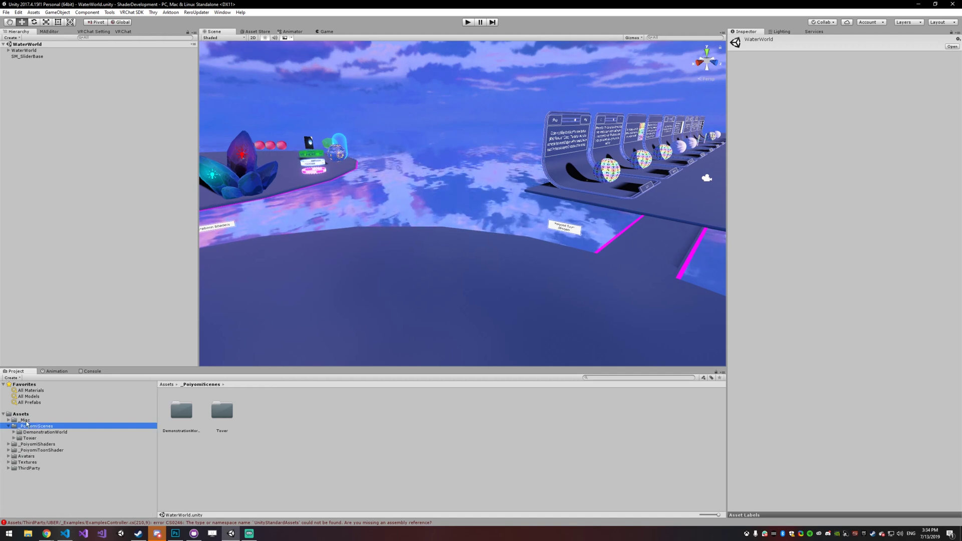
click(9, 426)
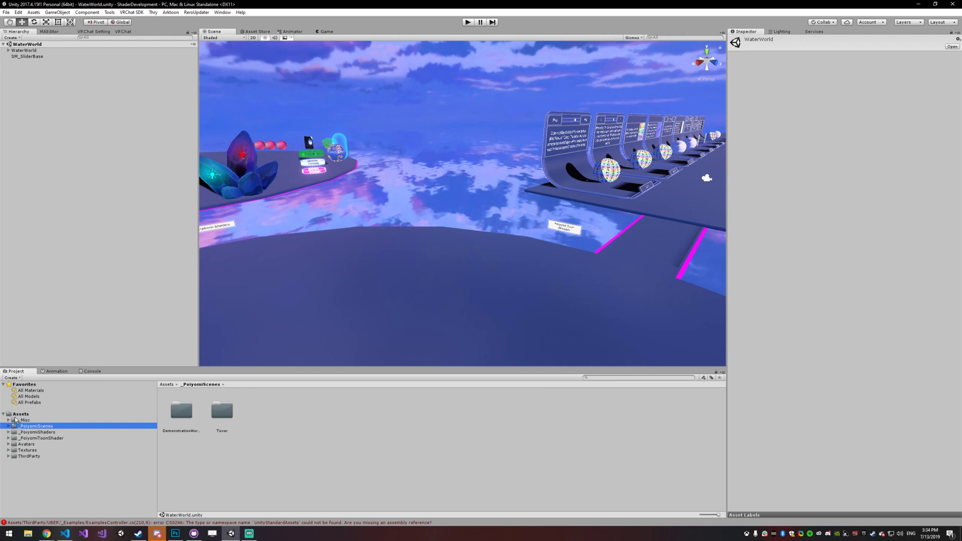
Step: Browse the _Misc subfolders Mirror Test, Lighting and xiexe, then collapse _Misc
click(6, 421)
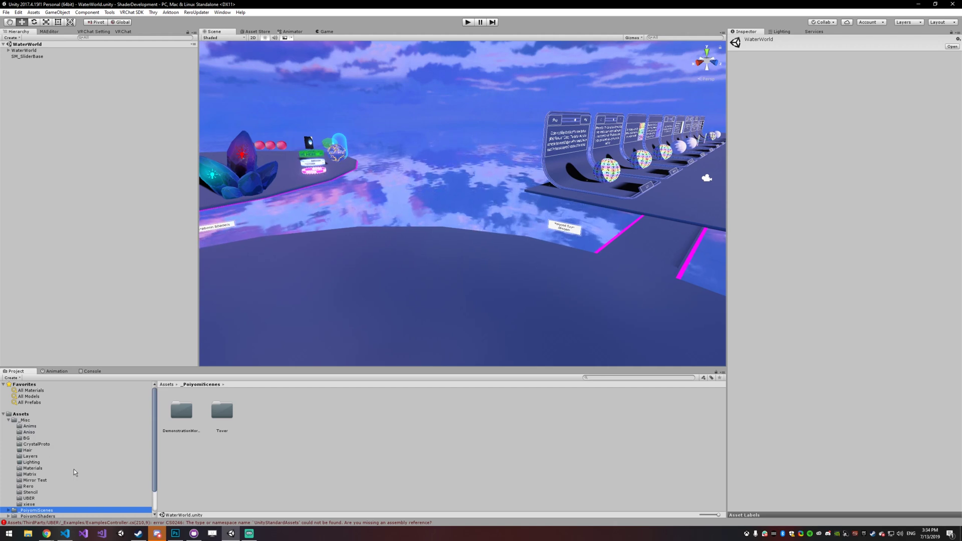
click(35, 480)
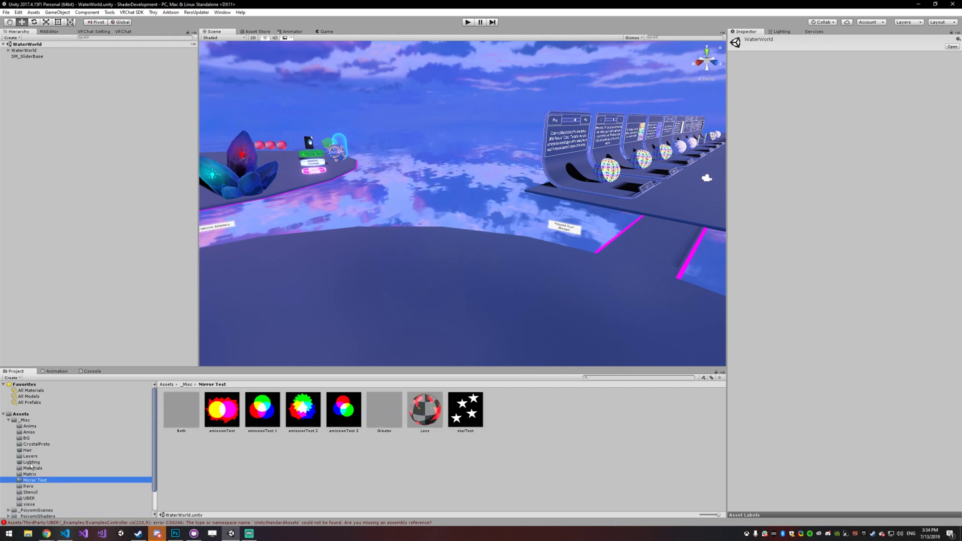
click(31, 463)
click(33, 505)
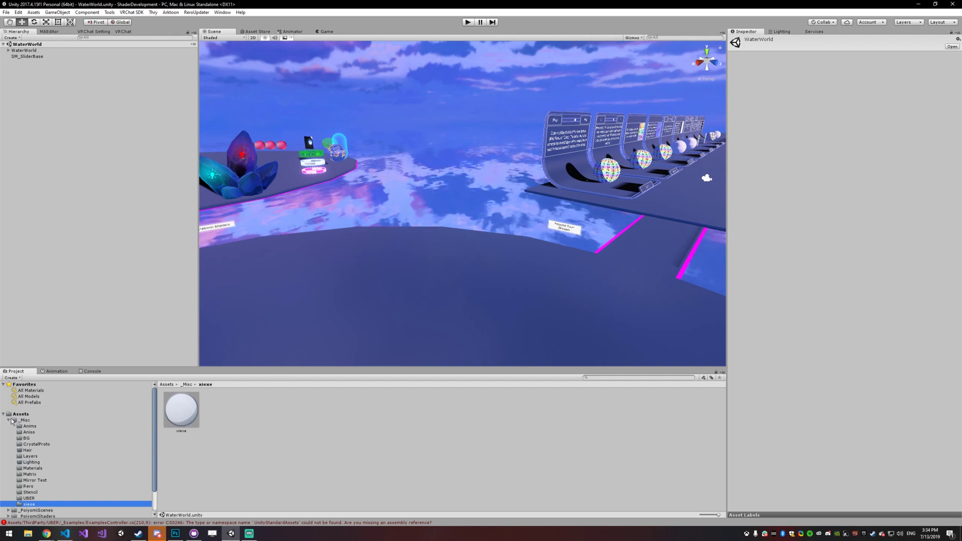
click(11, 421)
alt+drag(417, 232, 528, 213)
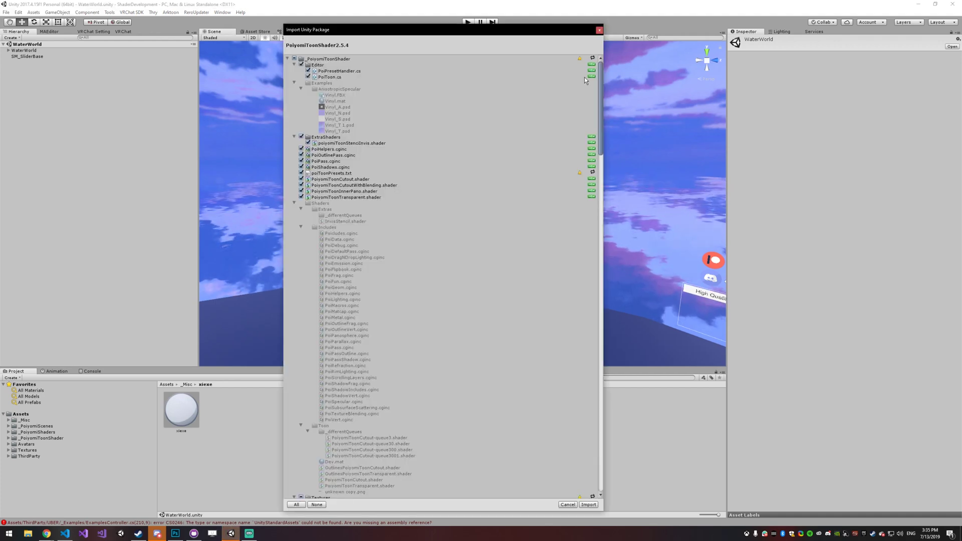
click(288, 59)
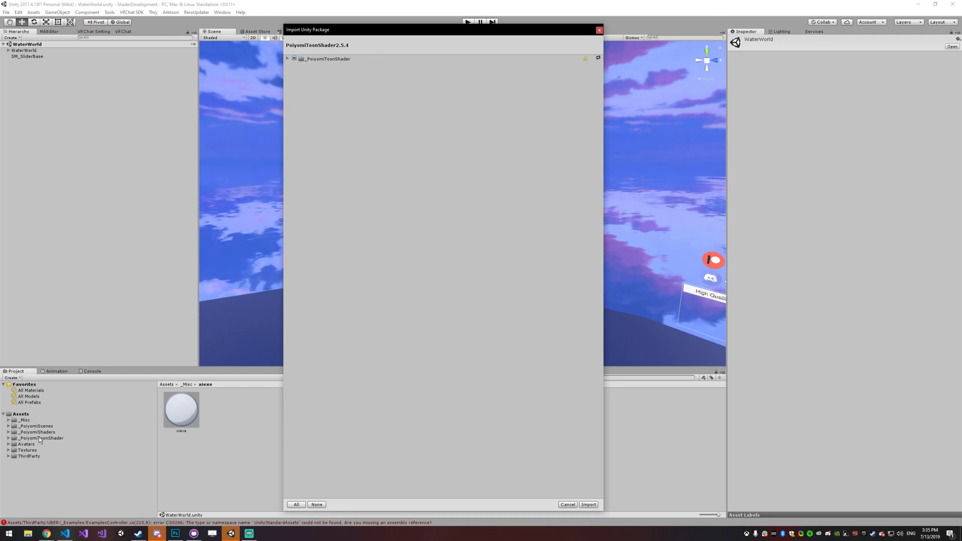
Step: Cancel the package import and attempt moving _PoiyomiToonShader into ThirdParty, dismissing the access-denied error
click(599, 31)
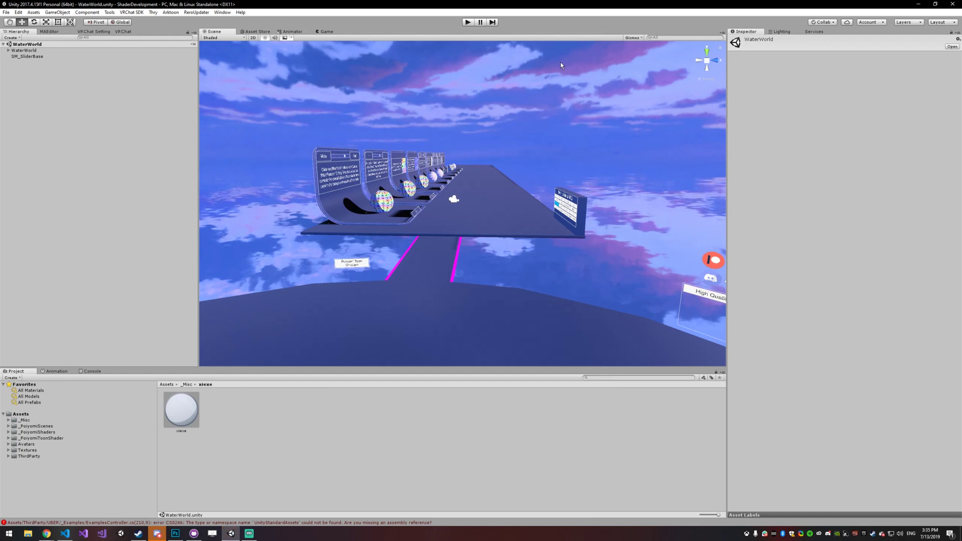
click(59, 437)
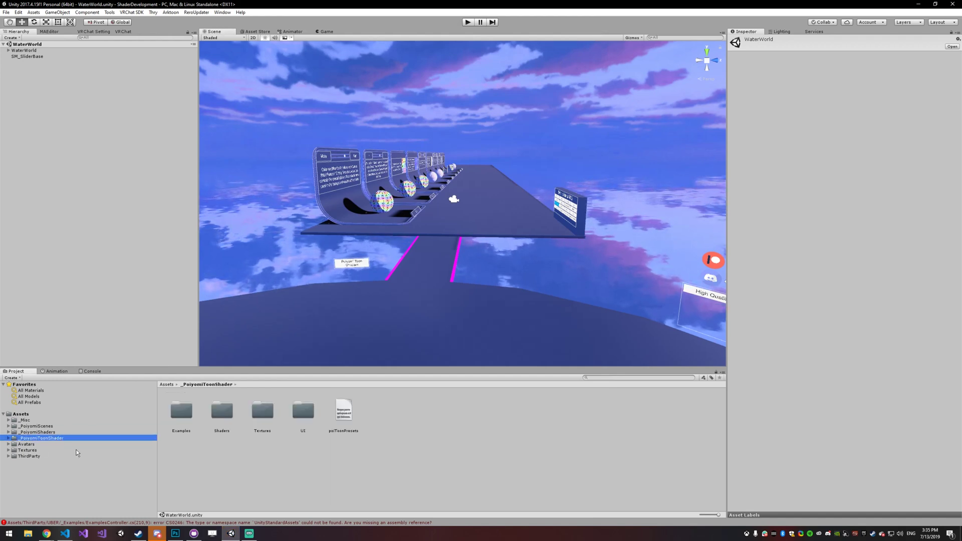
mouse_move(37, 440)
mouse_down()
mouse_move(54, 441)
mouse_move(32, 457)
mouse_up()
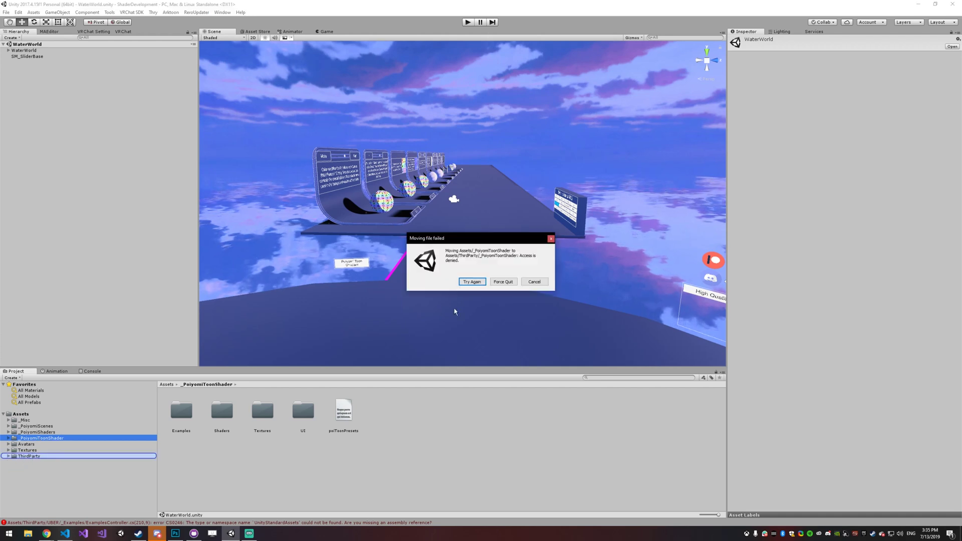
click(535, 282)
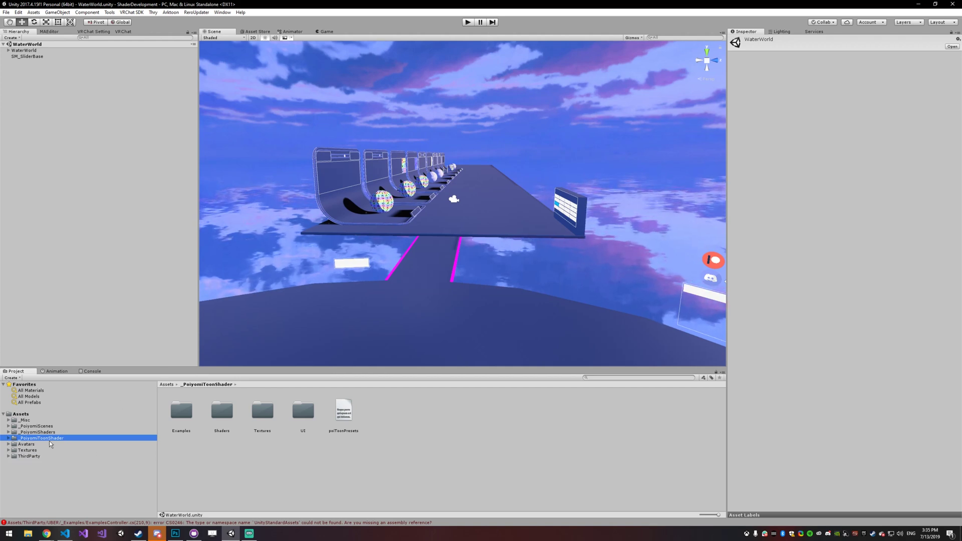
Step: Check ThirdParty and Avatars, ending back on the _PoiyomiToonShader folder contents
click(8, 456)
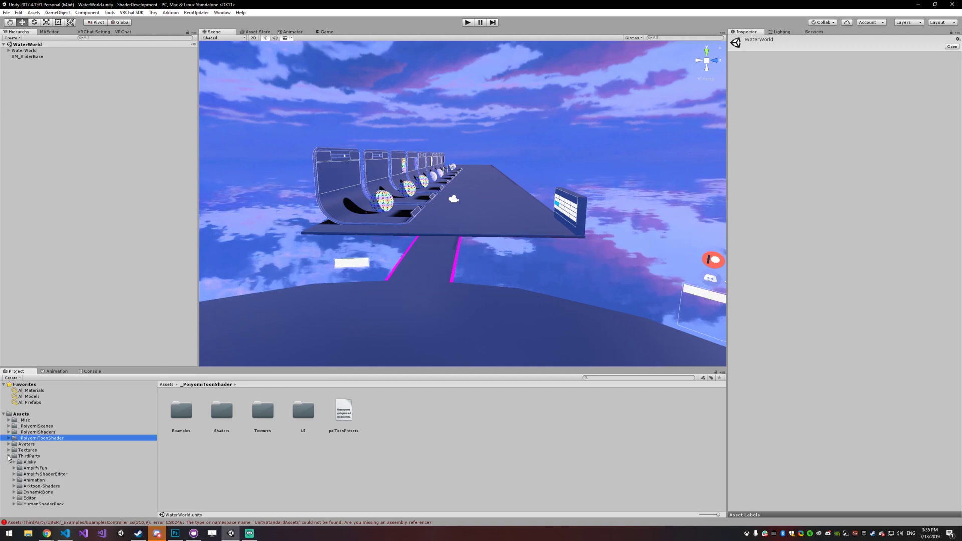
click(8, 457)
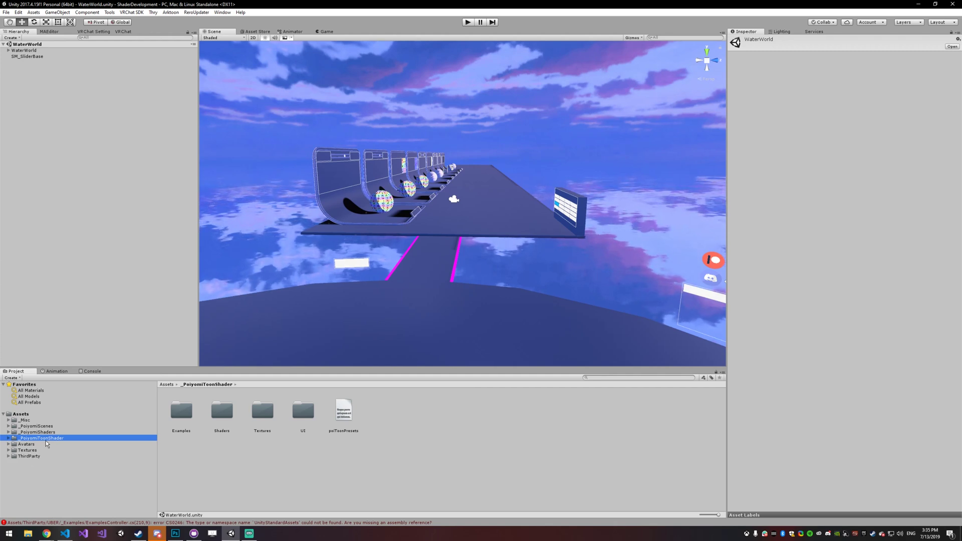
click(28, 444)
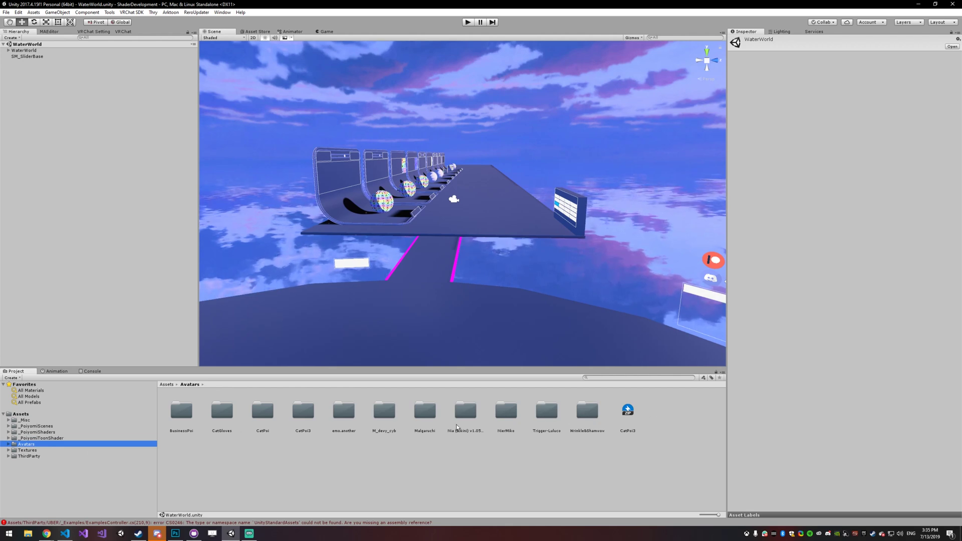
click(45, 439)
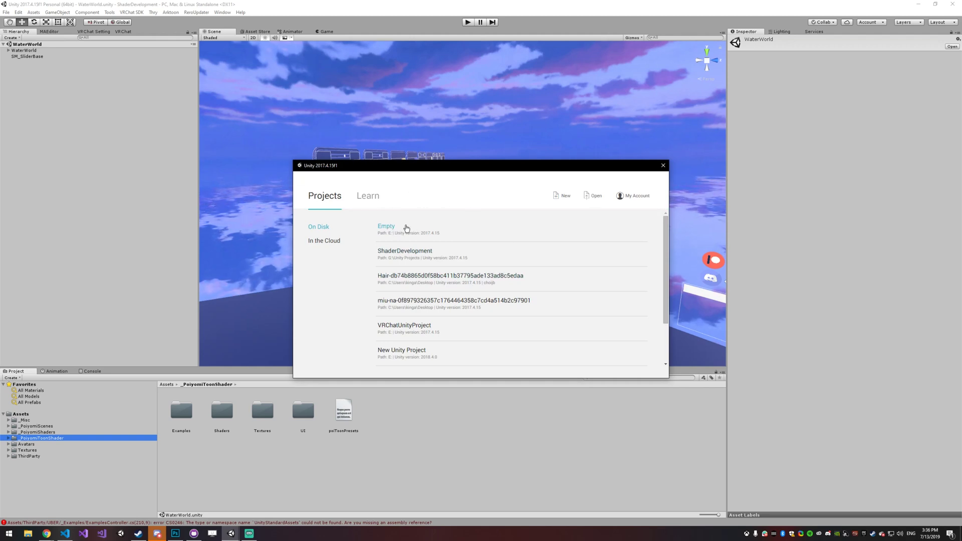
Step: In the Empty project, delete _PoiyomiToonShader, Avatars and ThirdParty, then import PoiyomiToonShader2.5.0 + betaLighting
click(394, 226)
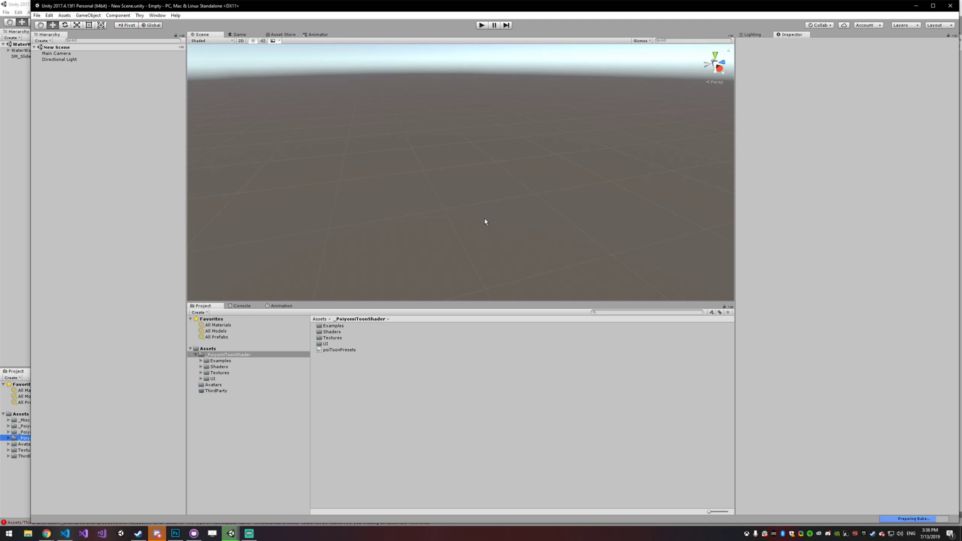
shift+click(213, 389)
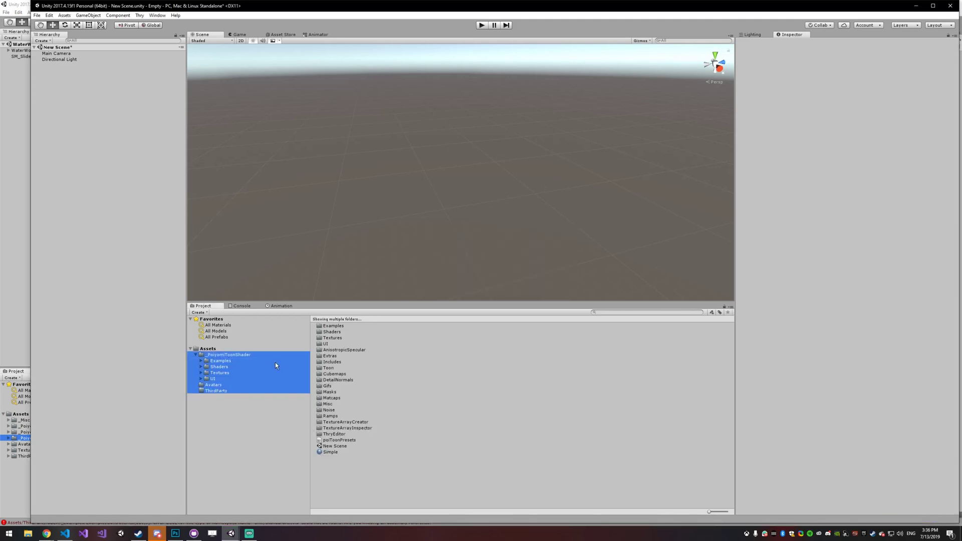
key(Delete)
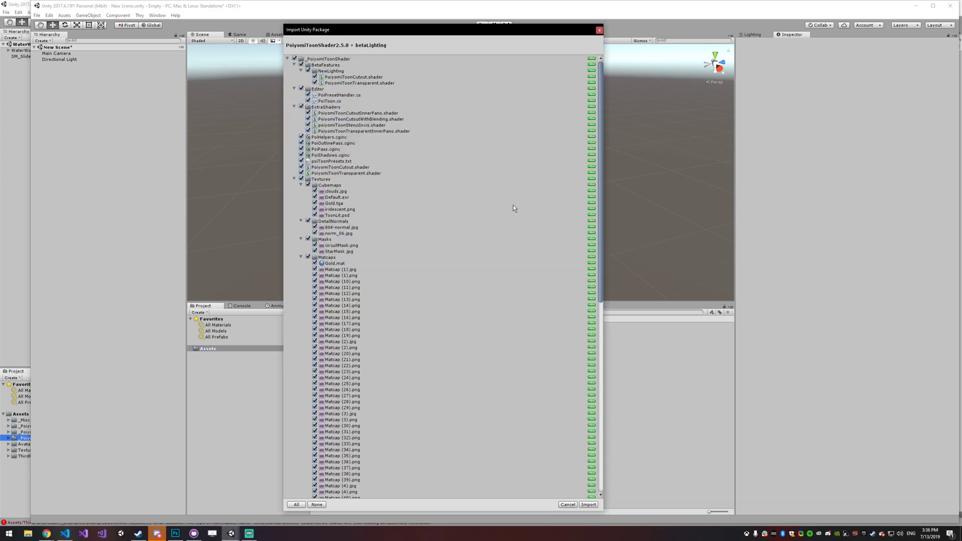
click(588, 505)
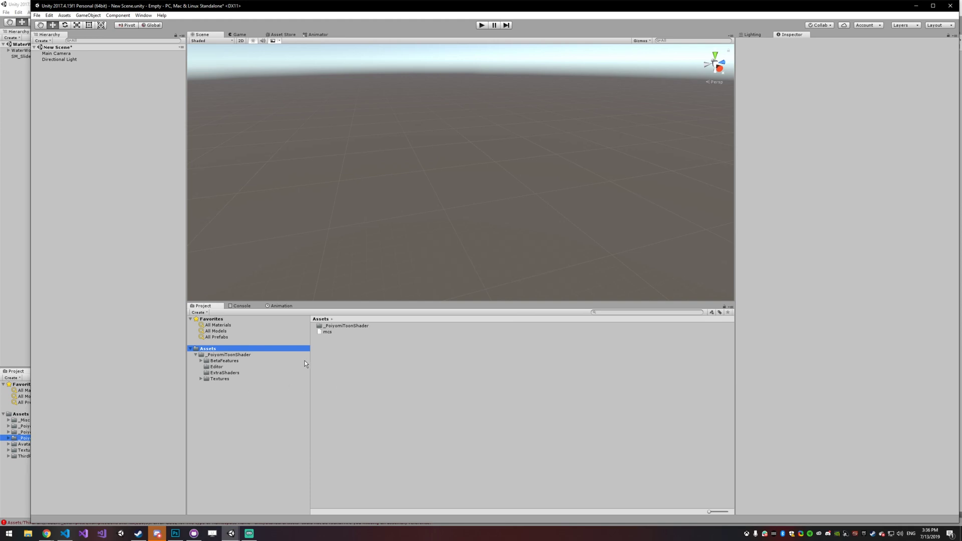
Step: Move BetaFeatures, Editor, ExtraShaders and Textures out to the Assets root and check their contents
click(220, 360)
shift+click(218, 378)
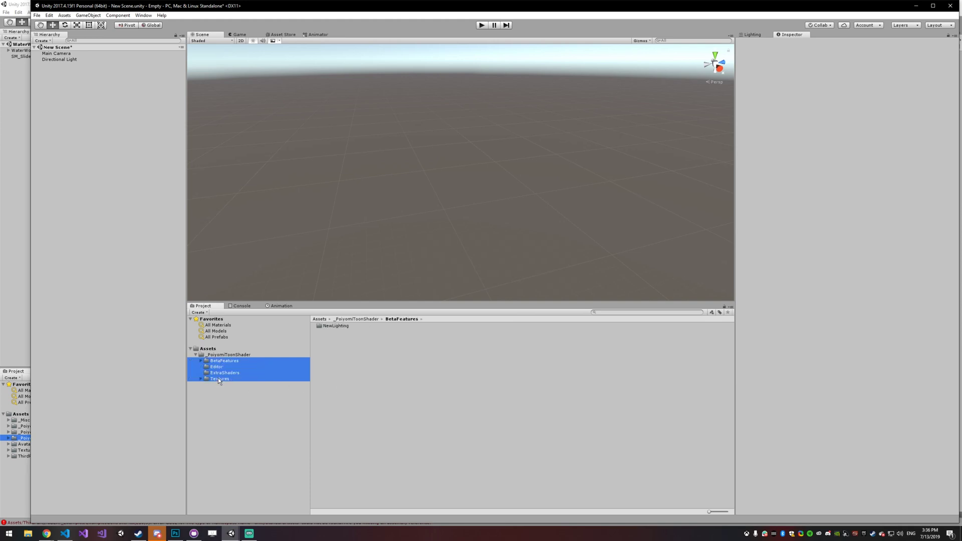
drag(215, 369, 215, 355)
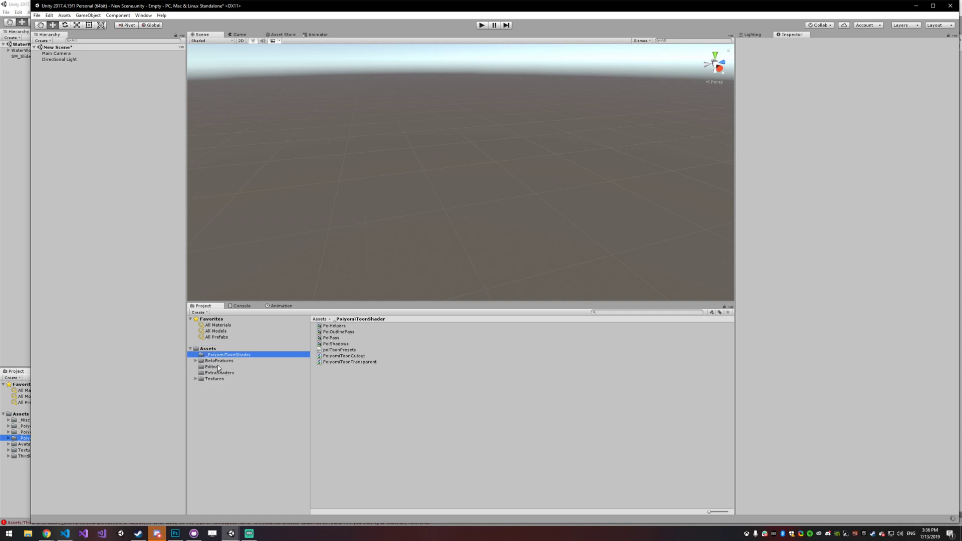
click(213, 366)
click(217, 361)
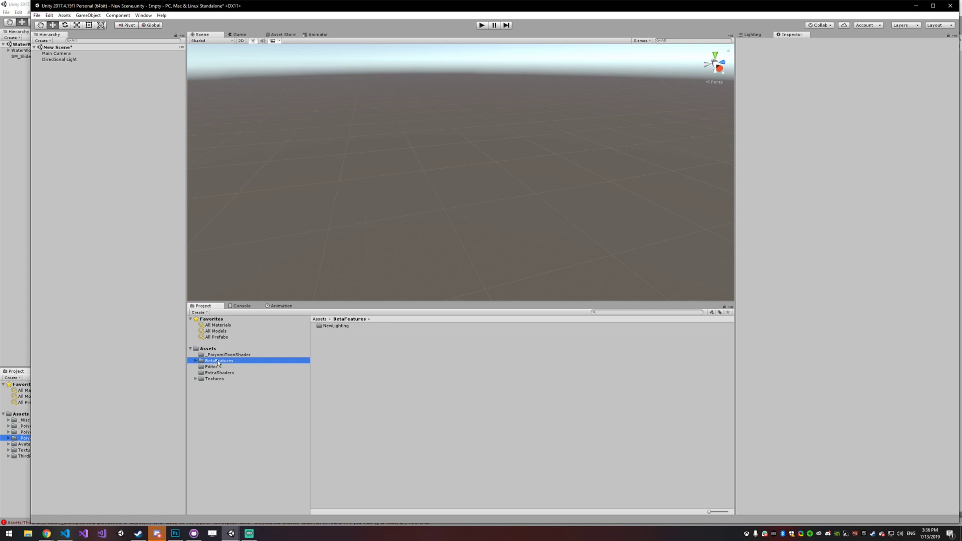
click(218, 355)
click(220, 373)
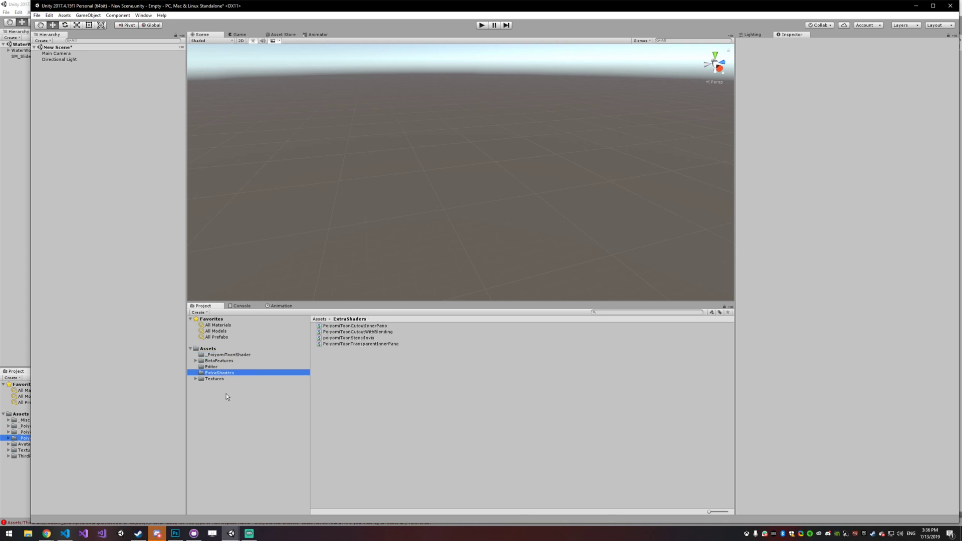
Step: Create a new folder named ToonShader at the Assets root
right_click(204, 349)
mouse_move(265, 350)
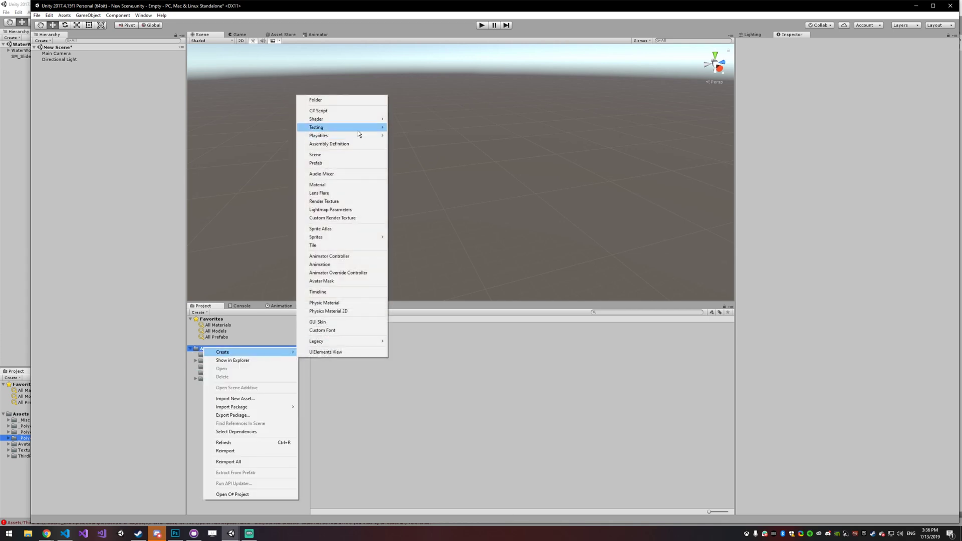
click(359, 100)
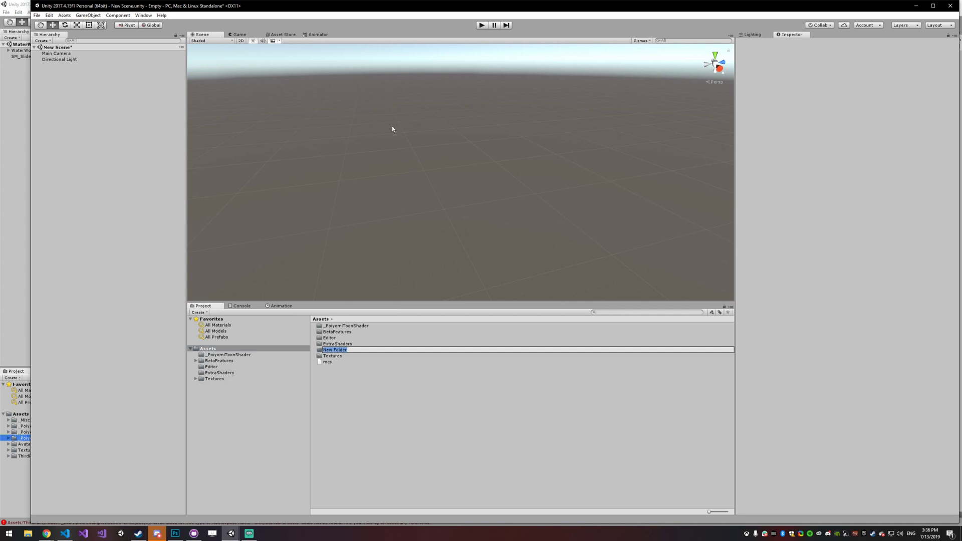
text(ToonShader)
key(Return)
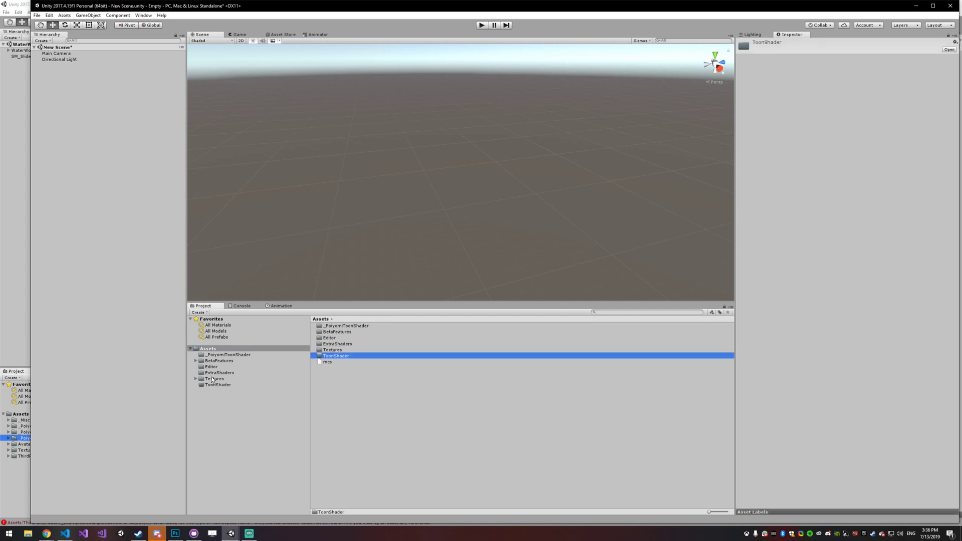
Step: Move the five folders from _PoiyomiToonShader to Textures into ToonShader and collapse it
click(213, 380)
shift+click(220, 357)
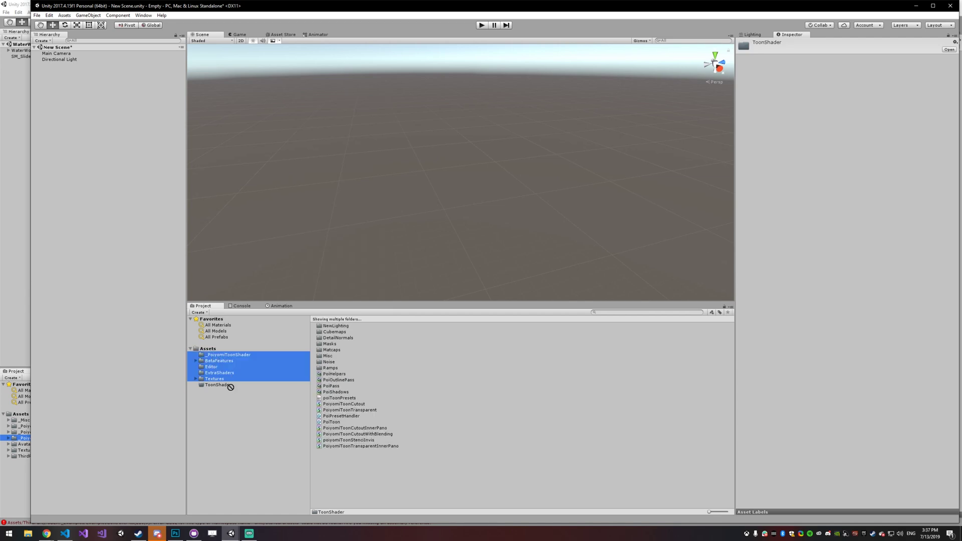
drag(225, 387, 221, 385)
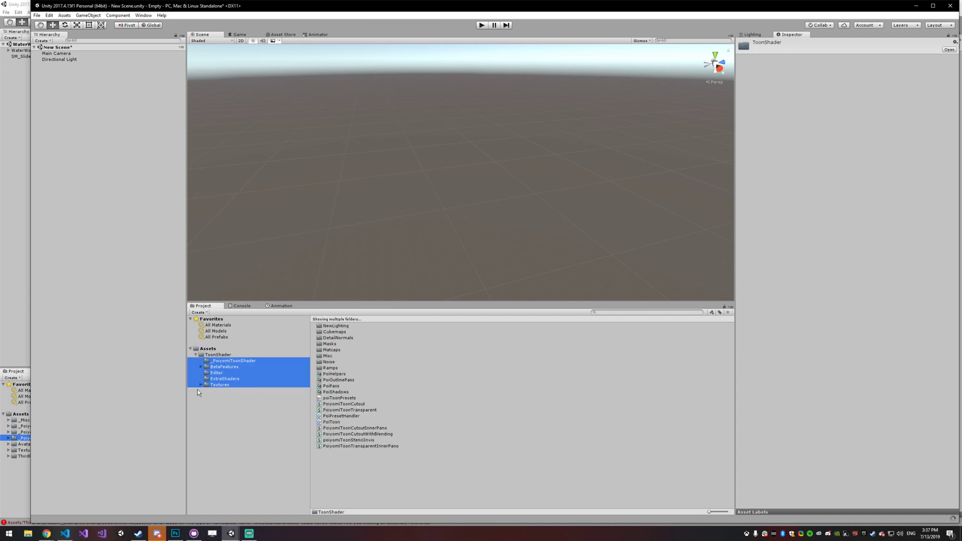
click(209, 348)
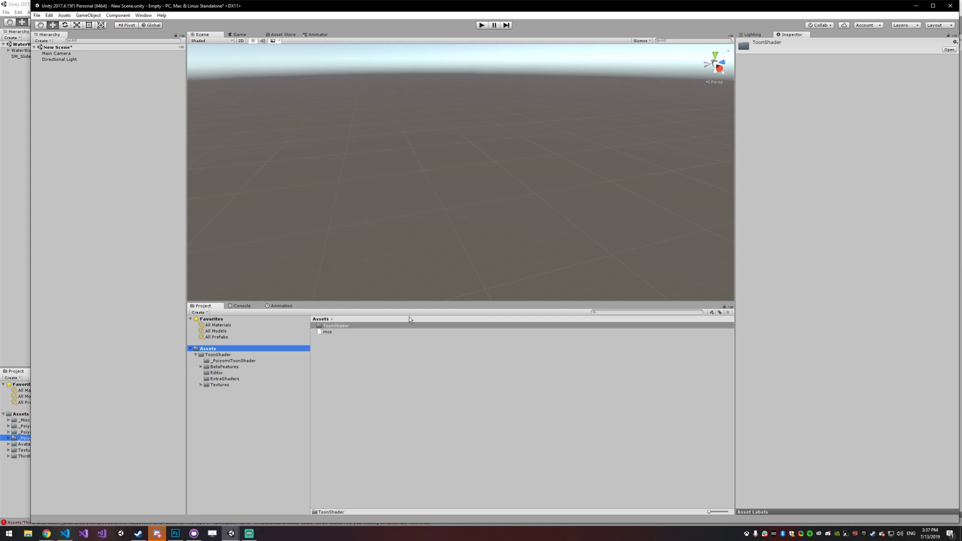
click(196, 355)
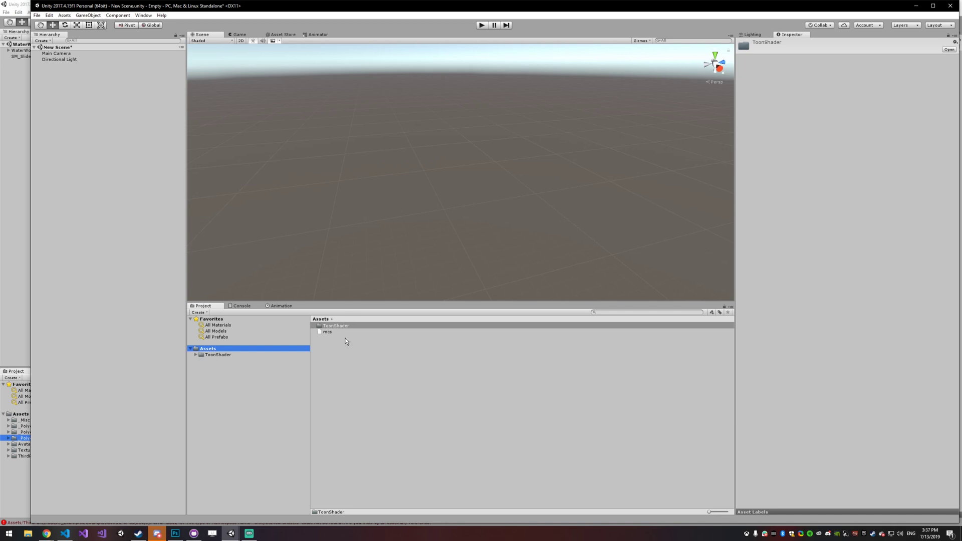
click(209, 354)
Step: Export the ToonShader folder, dependencies included, as a .unitypackage file saved to the Desktop
right_click(224, 354)
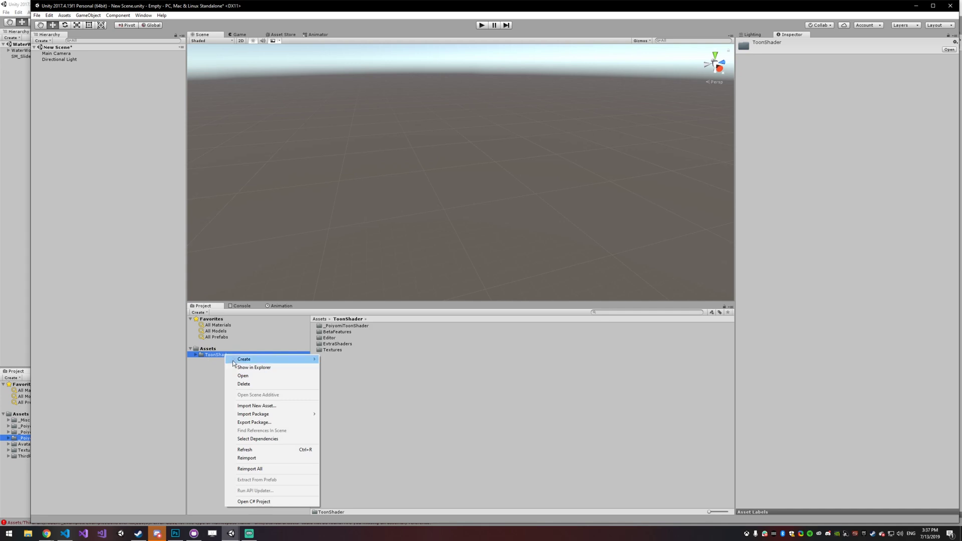
click(275, 424)
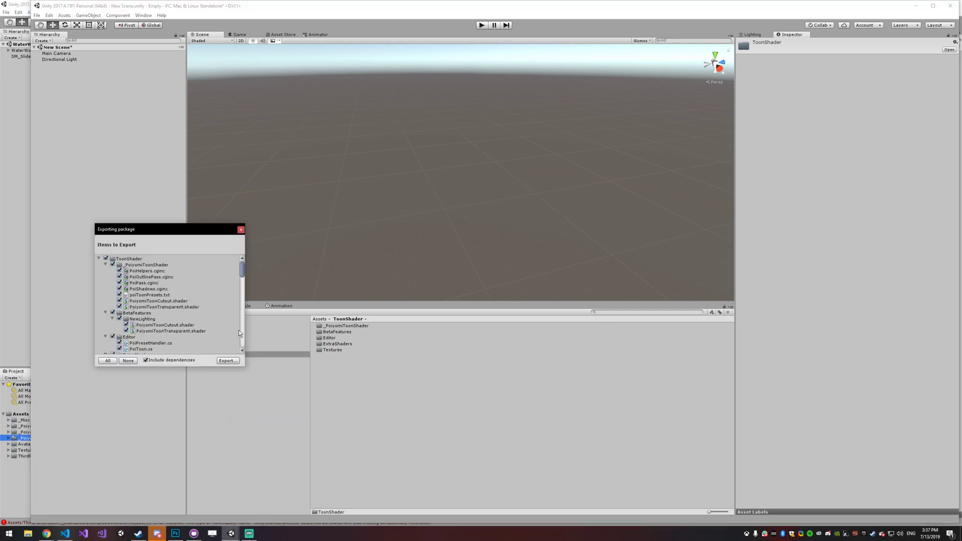
click(99, 258)
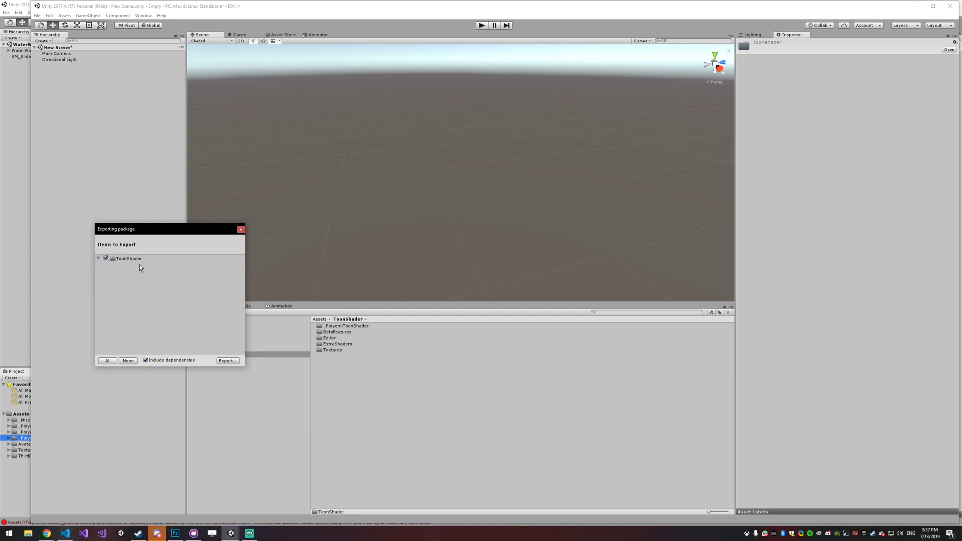
click(228, 361)
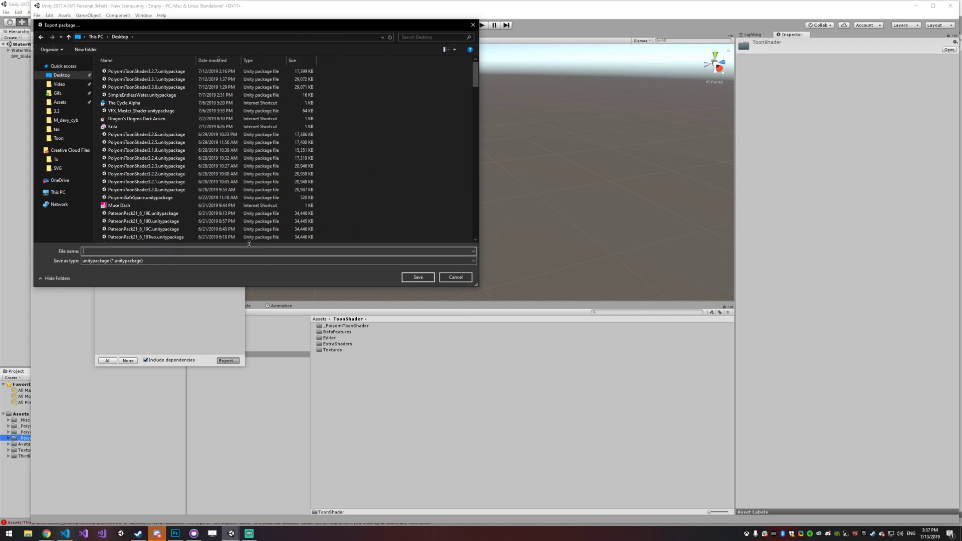
key(ctrl+v)
key(Return)
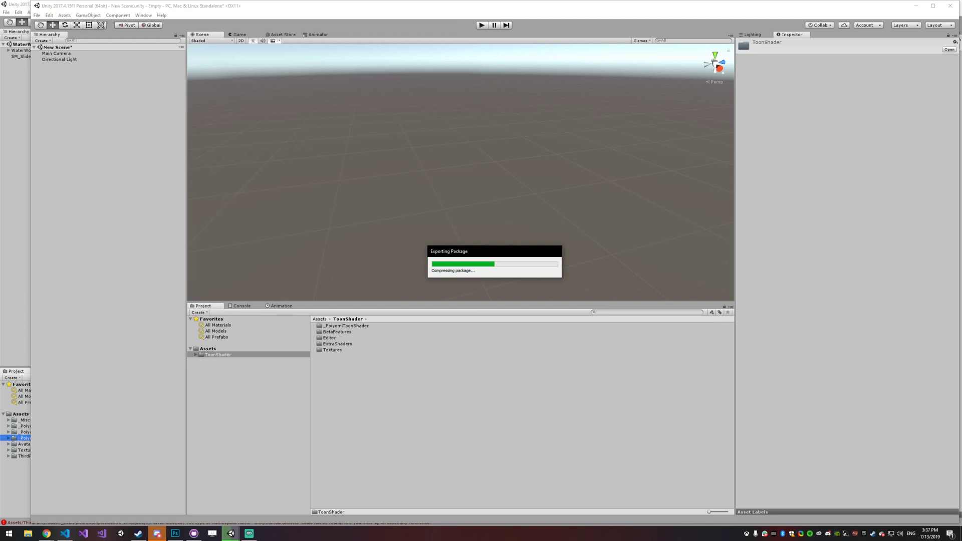
Step: Close the scratch project with Don't Save, then list the Avatars folder in the WaterWorld project
click(951, 6)
click(517, 282)
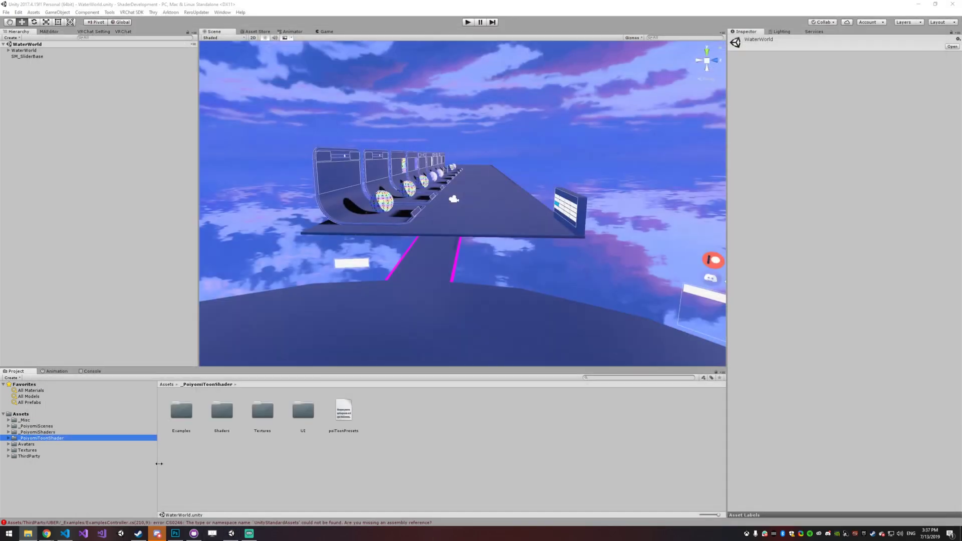
click(50, 440)
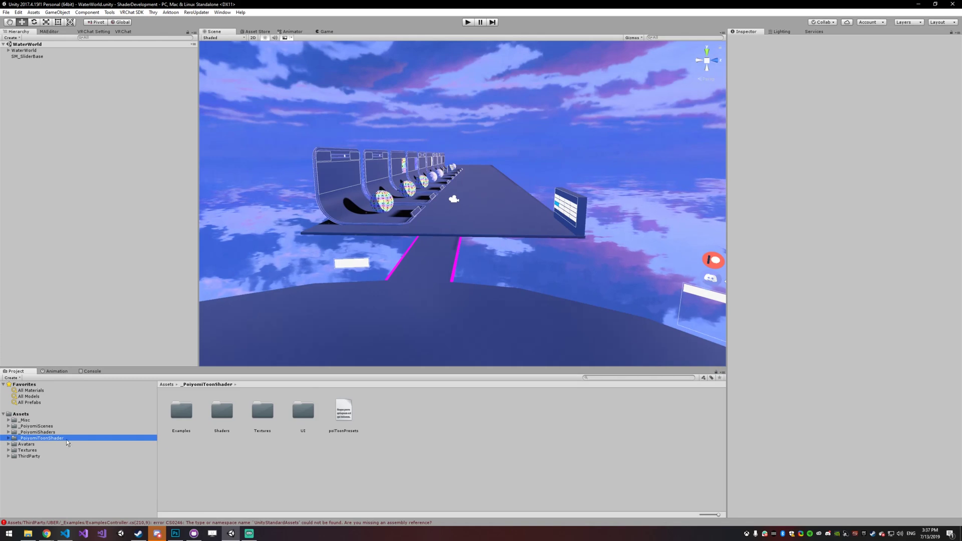
click(27, 444)
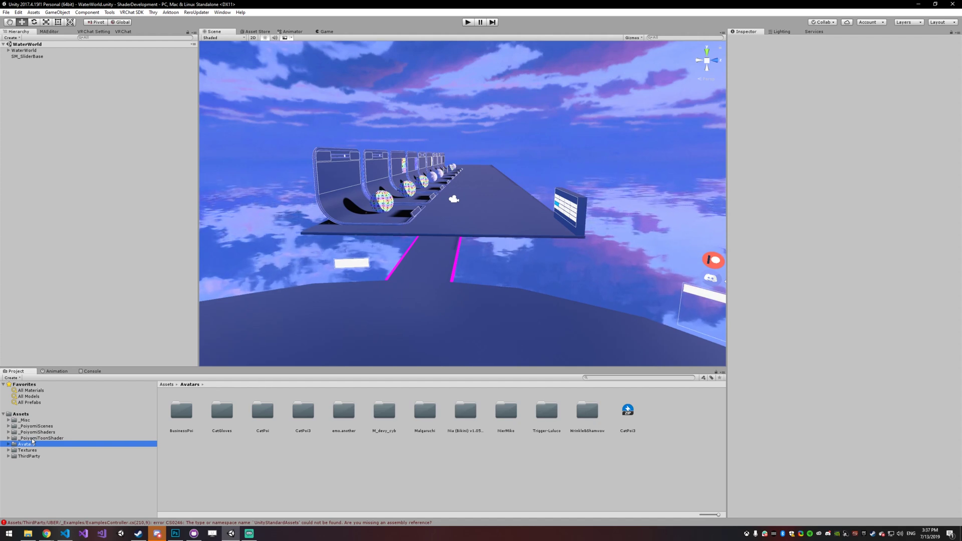
right_drag(356, 364, 736, 308)
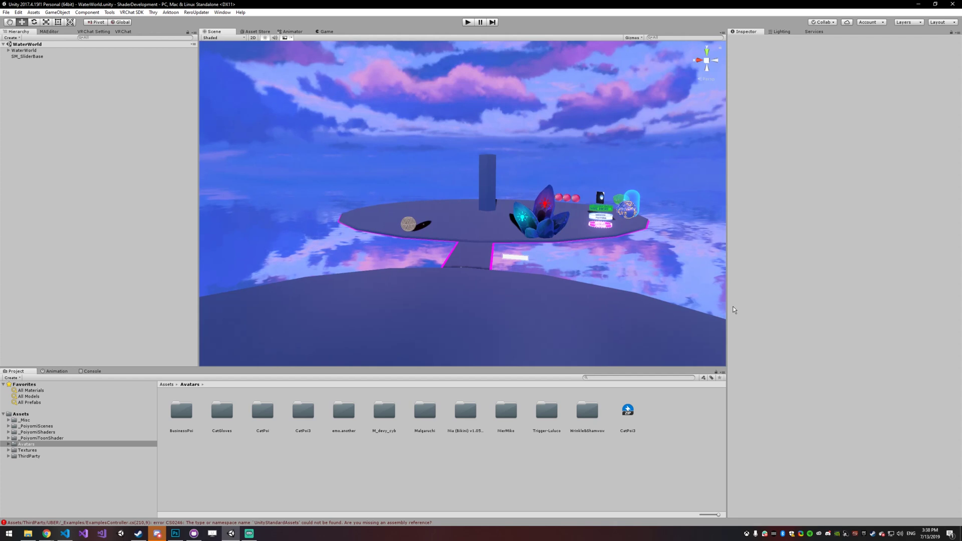
Step: Expand _PoiyomiScenes to show the Tower folder, and expand Avatars to list its subfolders
click(8, 426)
click(8, 426)
click(30, 438)
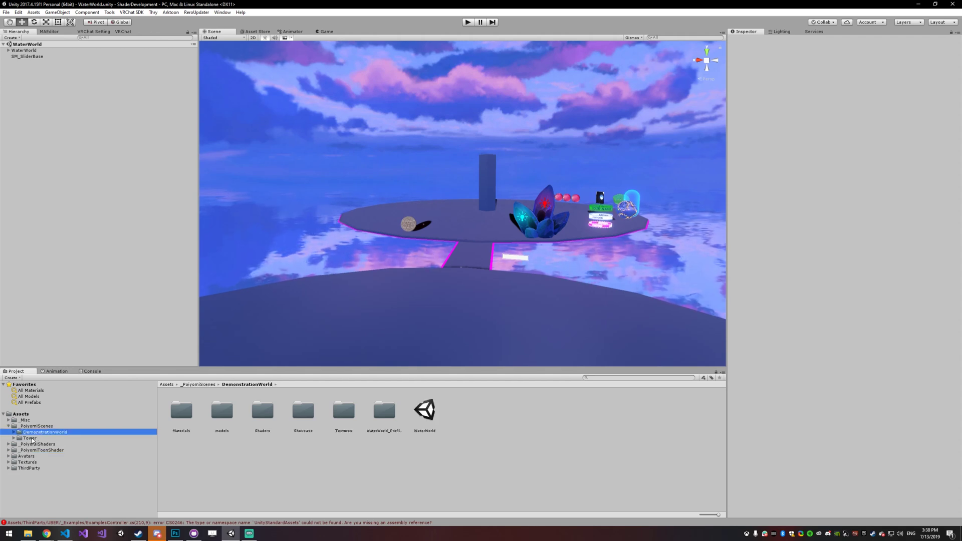
click(8, 456)
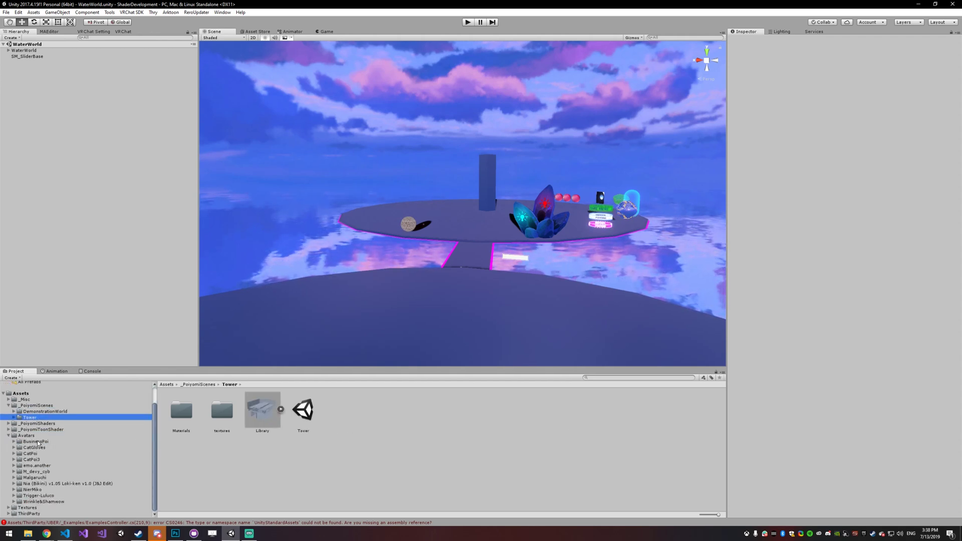